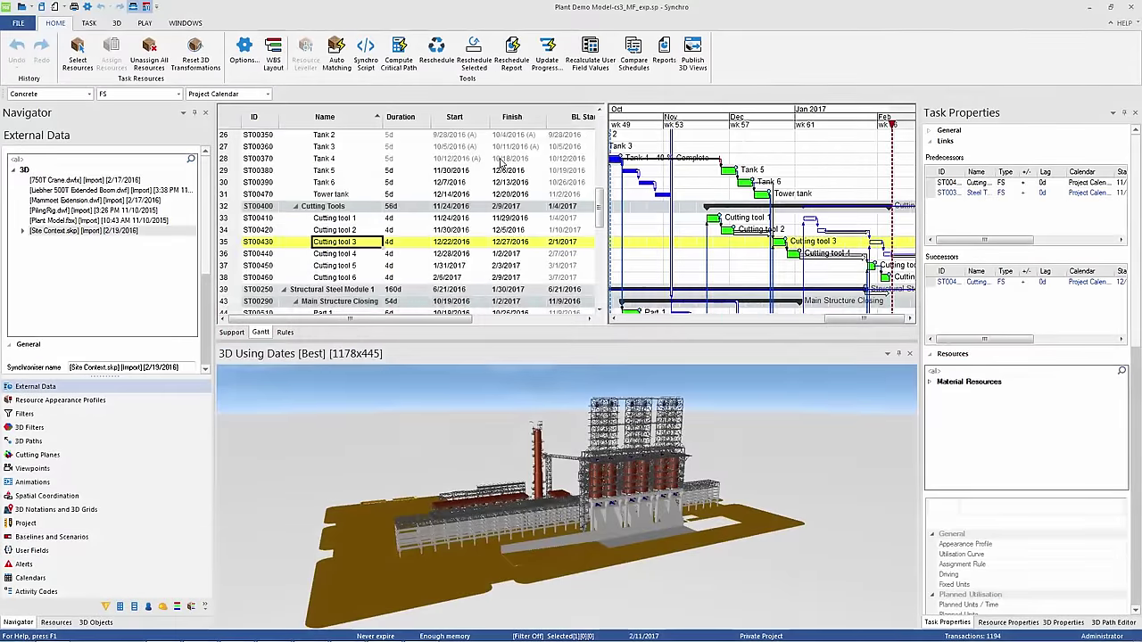
Step: Trace Tank 5's neighbouring tasks through the Cutting tool 2, 3 and 4 links
key("Down")
key("Down")
key("Down")
left_click_drag(616, 428, 675, 493)
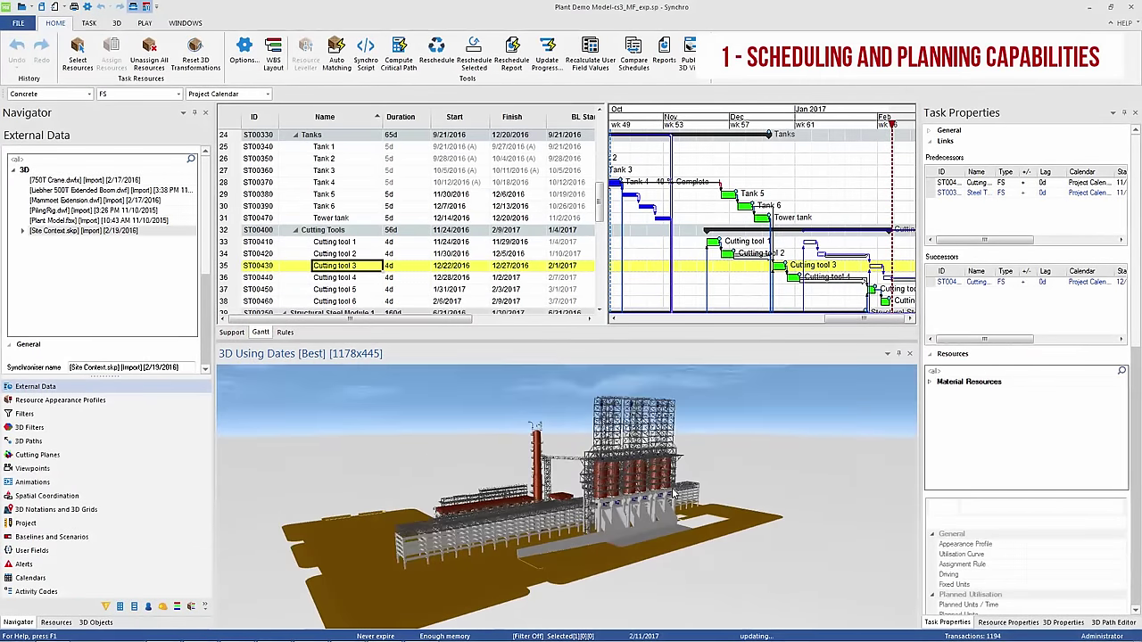
double_click(967, 183)
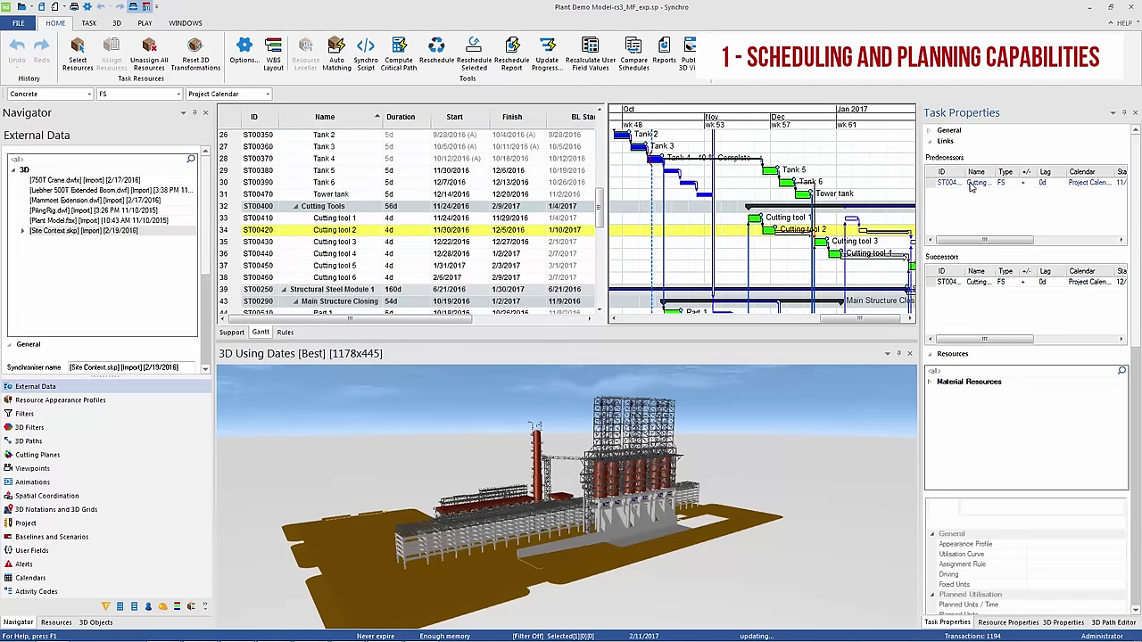
double_click(974, 282)
double_click(974, 282)
double_click(979, 182)
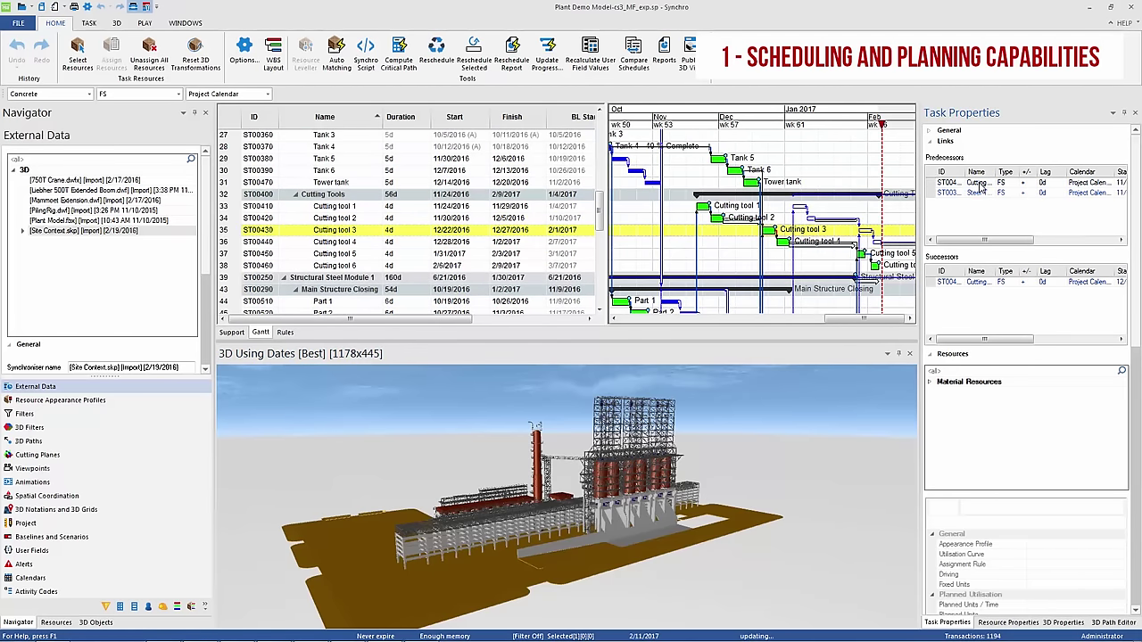
Step: Move Tank 5 to start 11/15/2016, accept the Cannot Reschedule constraint, and set the focus date to late November
scroll(767, 212, "up", 2)
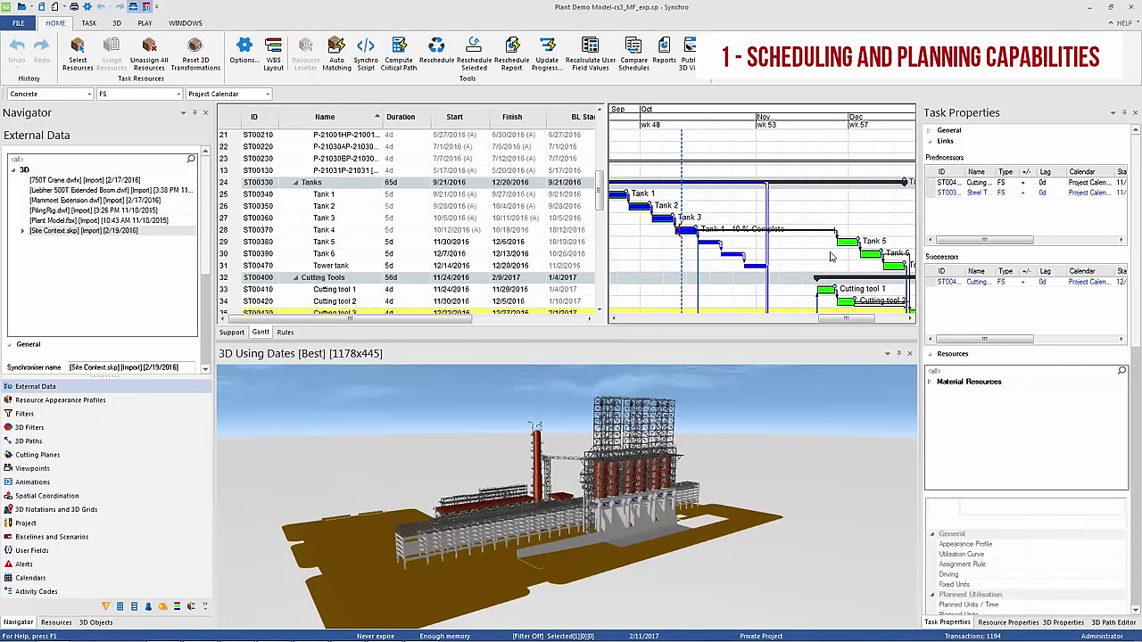
left_click_drag(844, 240, 795, 242)
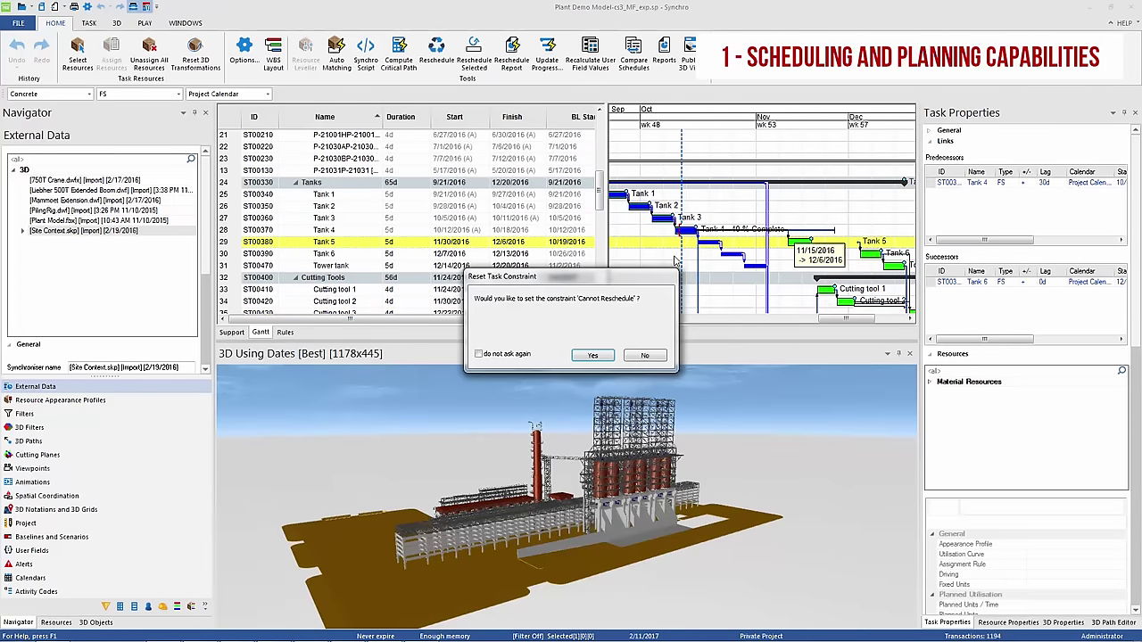
left_click(593, 355)
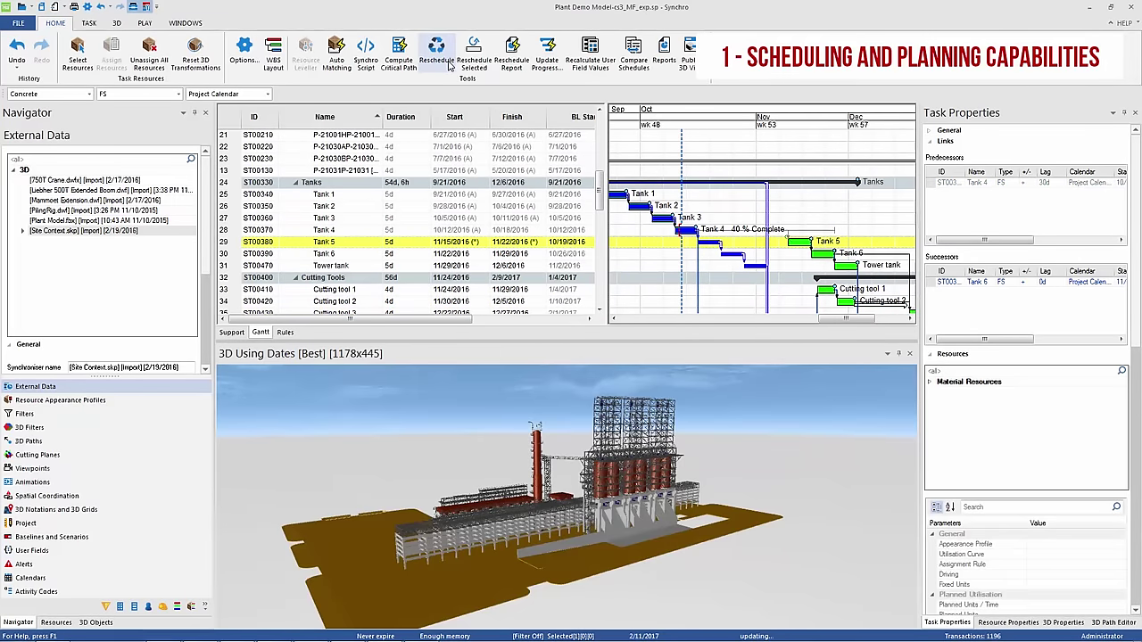
left_click_drag(791, 131, 883, 130)
scroll(824, 150, "down", 1)
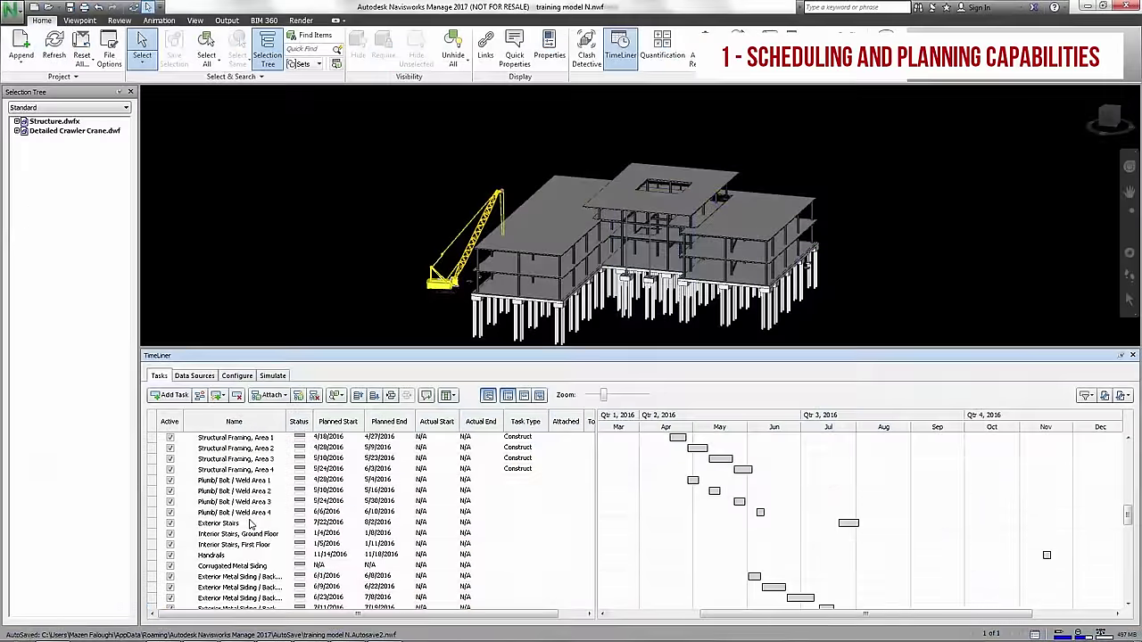
Step: Select Base Plates and drag the Structural Framing, Area 1 bar earlier to follow it
scroll(250, 526, "up", 3)
left_click(259, 523)
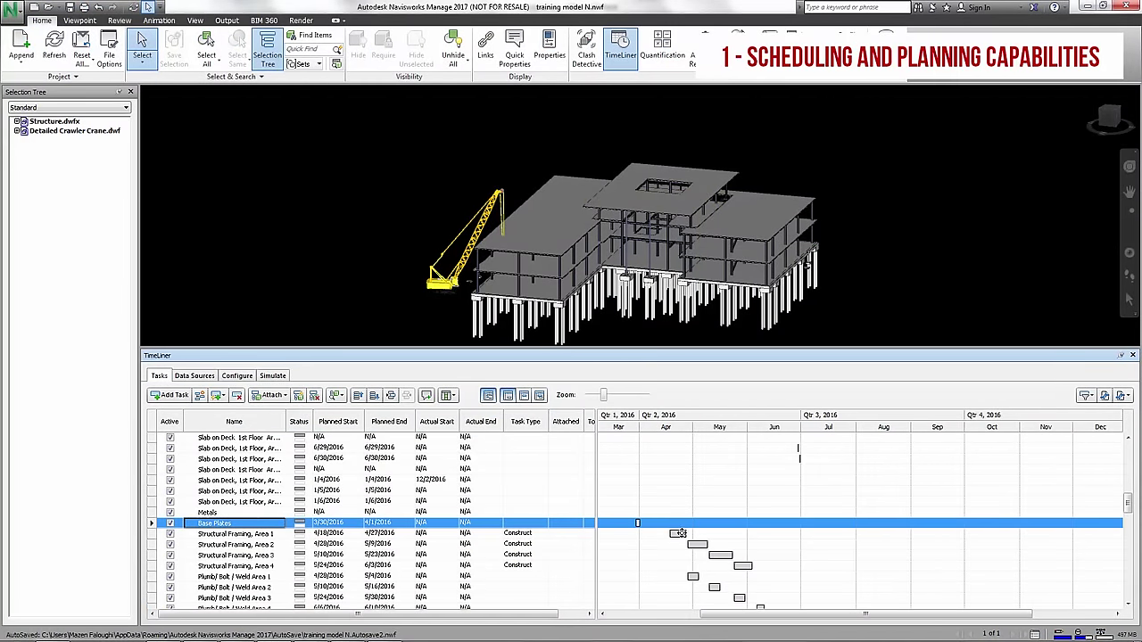
left_click_drag(678, 534, 689, 586)
scroll(758, 549, "down", 4)
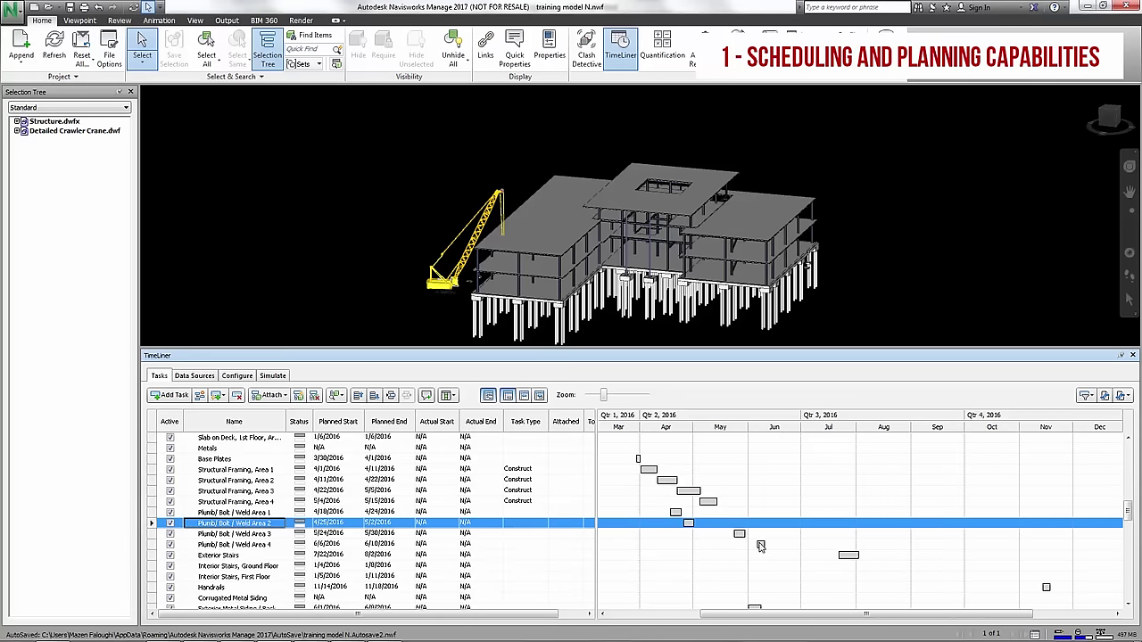
scroll(759, 548, "up", 2)
scroll(759, 545, "down", 2)
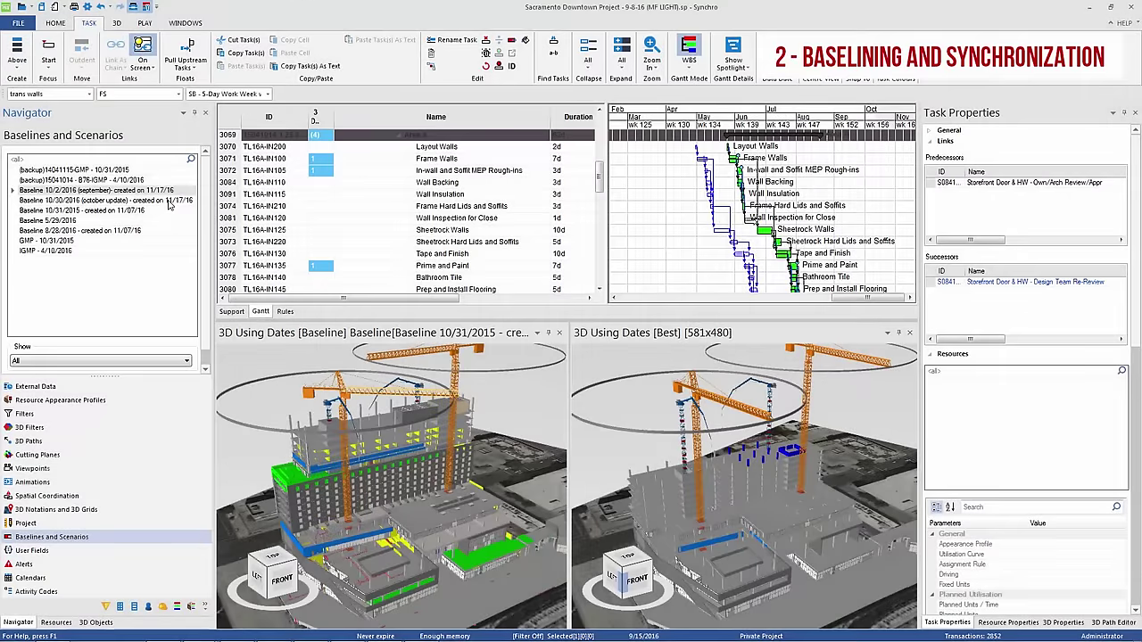
Step: Compare the schedule against the 10/31/2015, 5/29/2016 and 8/28/2016 baselines
left_click(165, 212)
left_click(164, 221)
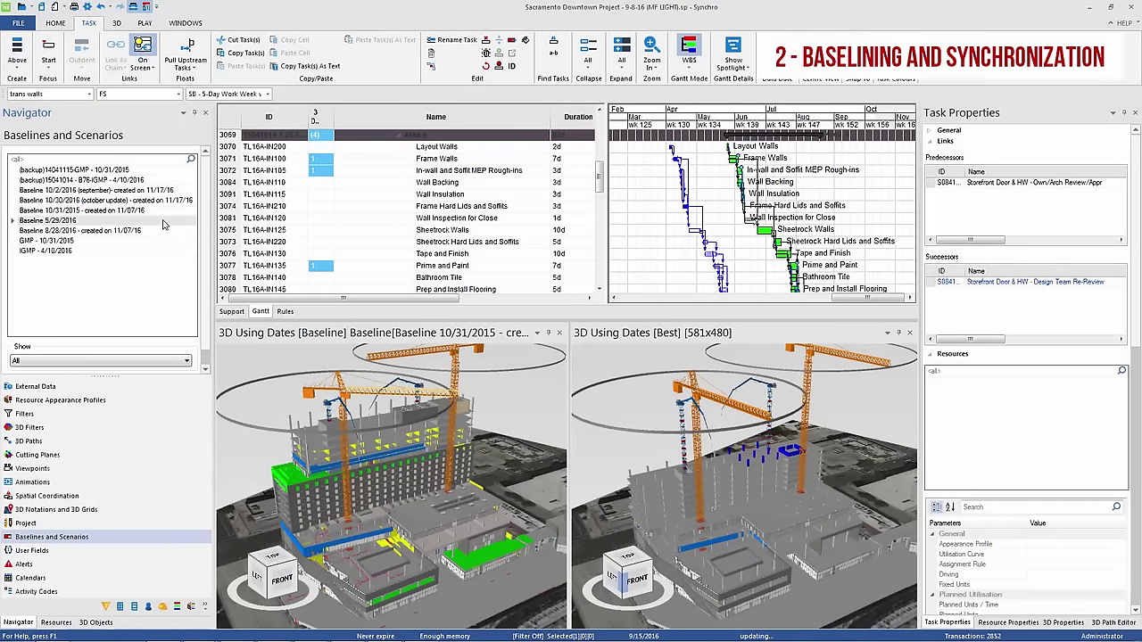
left_click(161, 233)
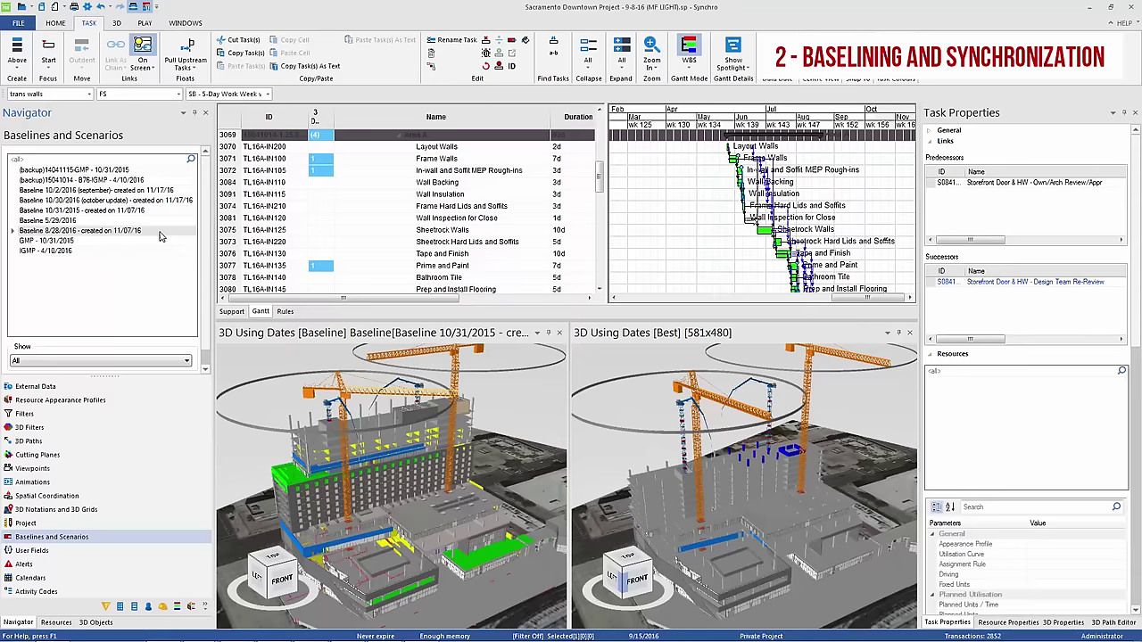
Step: Start Synchronise from the linked Primavera project with Tasks and Links set to Integrate
left_click(78, 389)
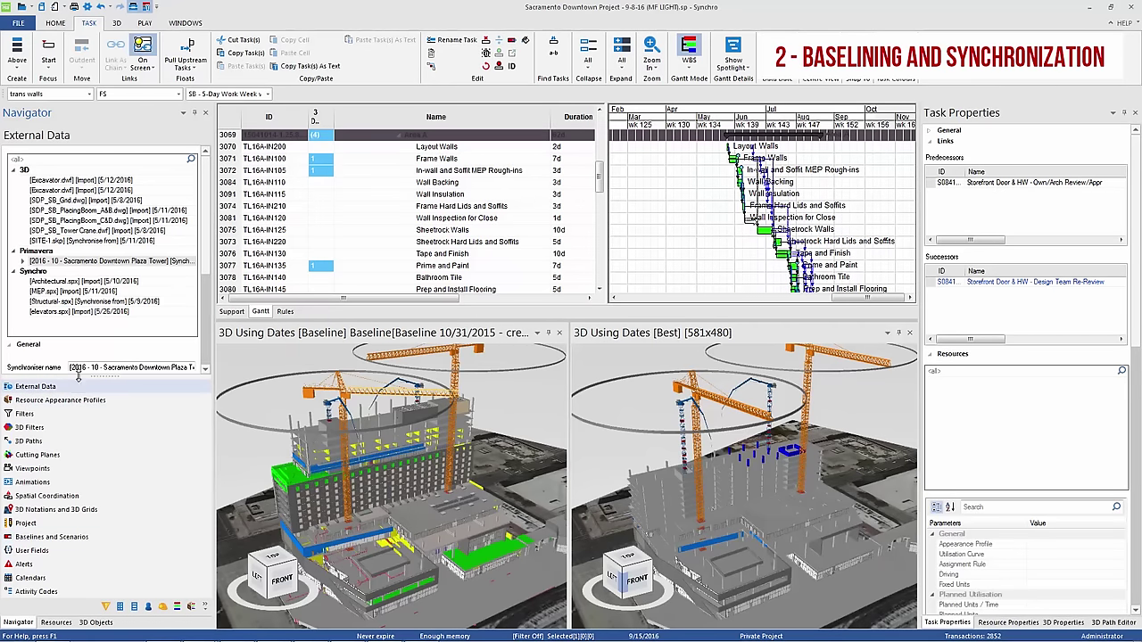
right_click(84, 260)
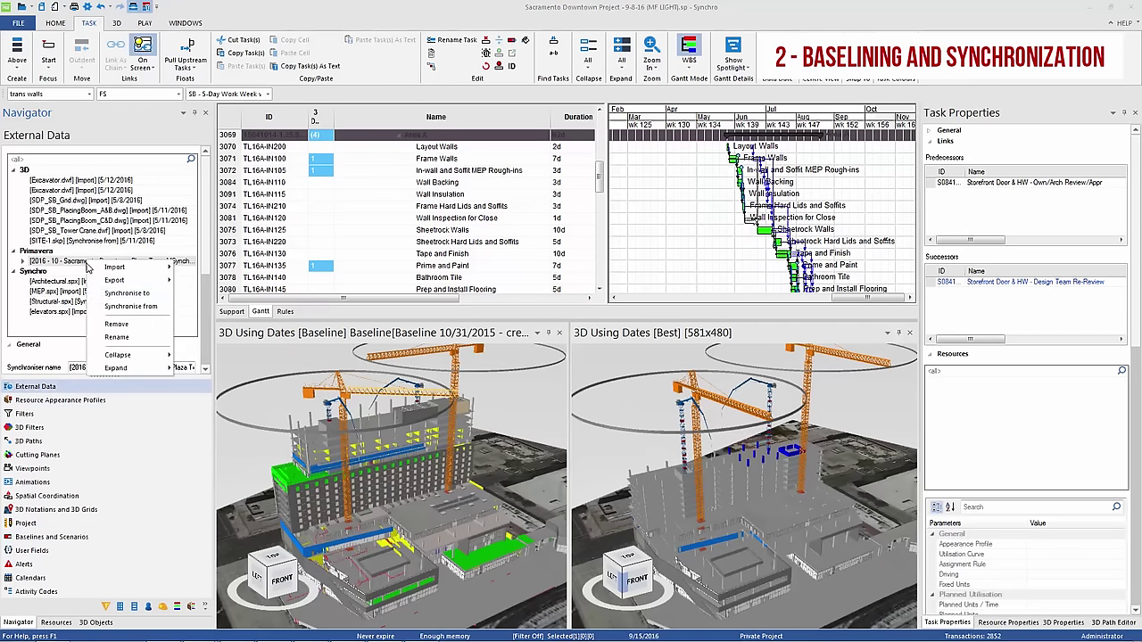
left_click(106, 308)
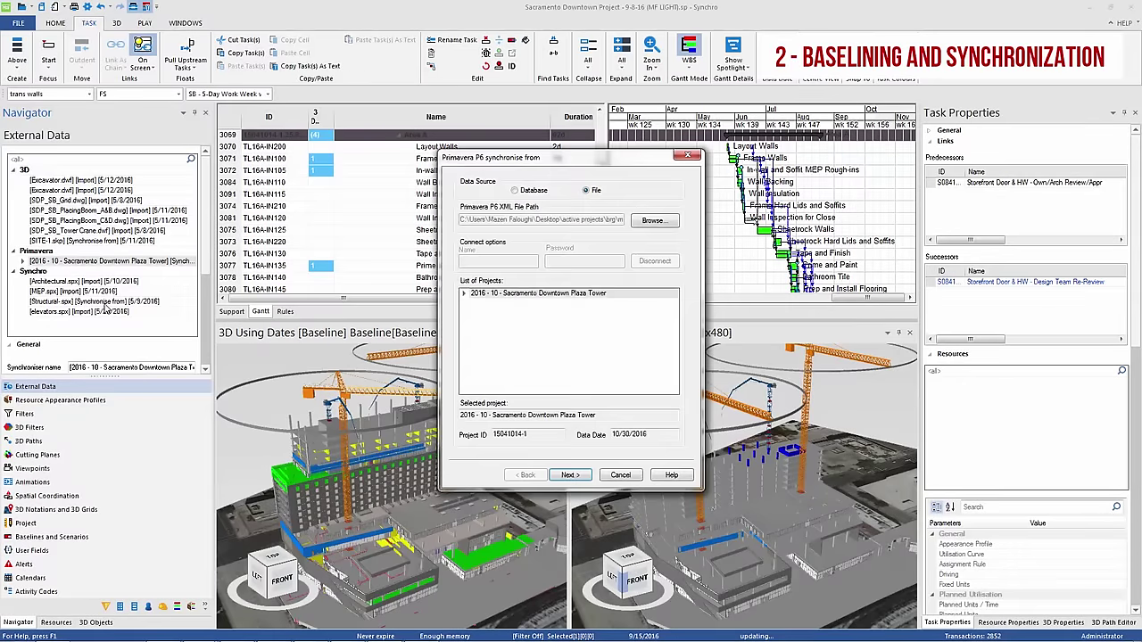
left_click(571, 475)
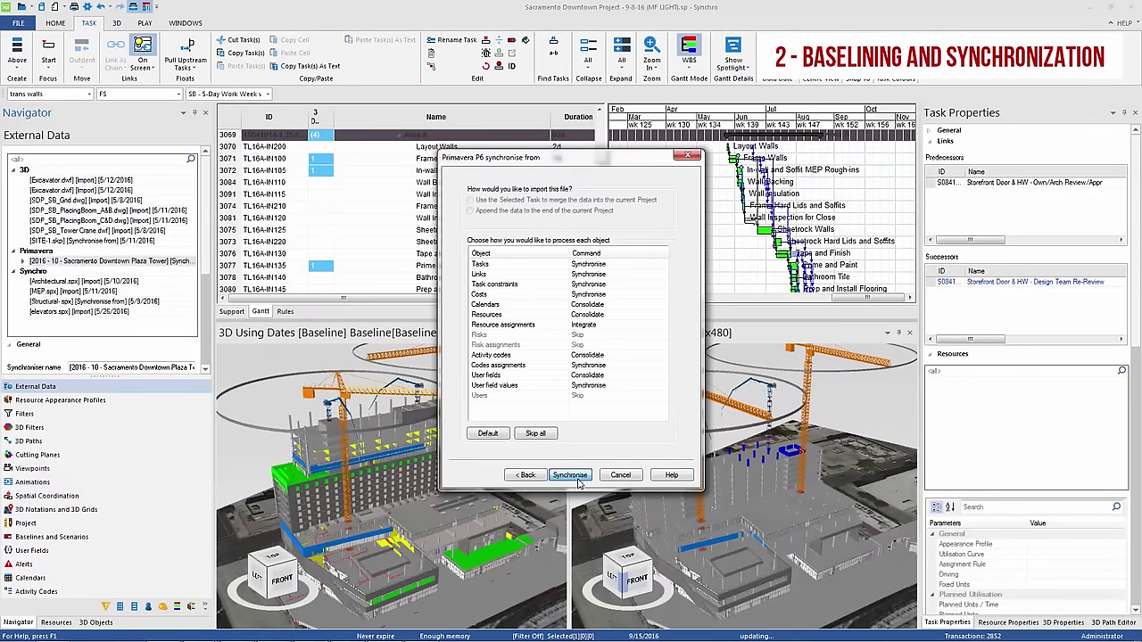
left_click(661, 265)
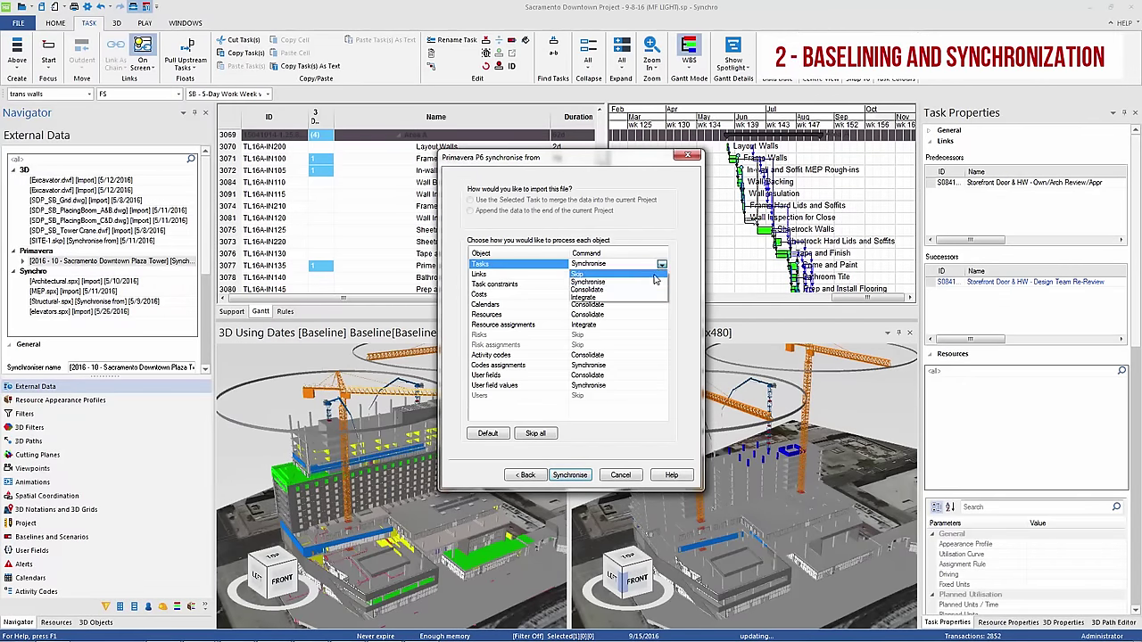
left_click(656, 283)
left_click(655, 274)
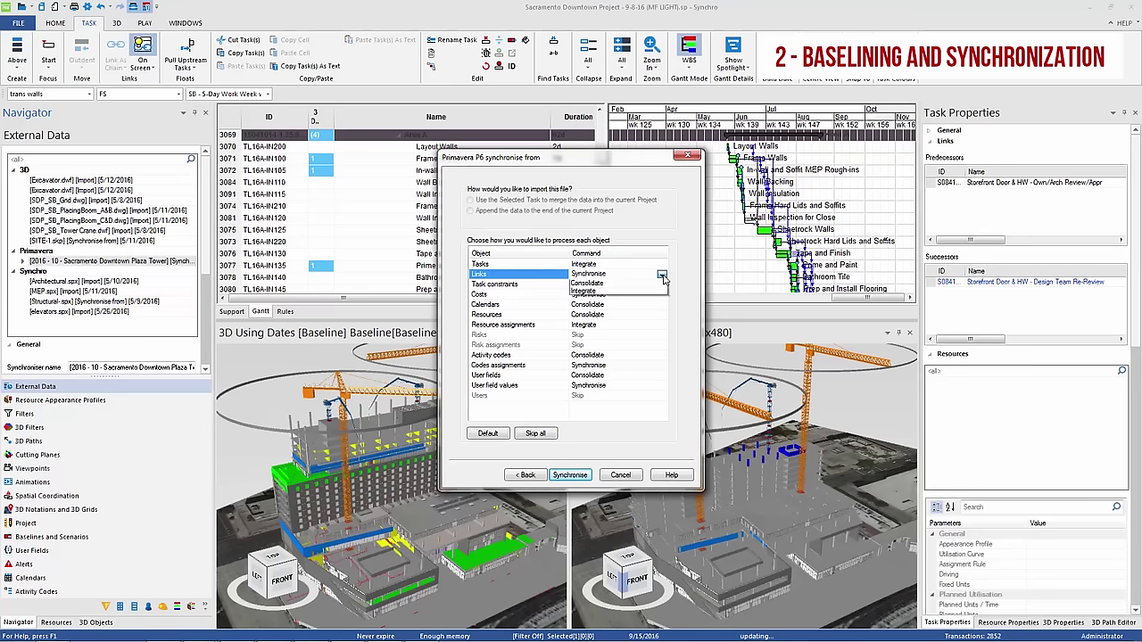
left_click(661, 274)
left_click(655, 308)
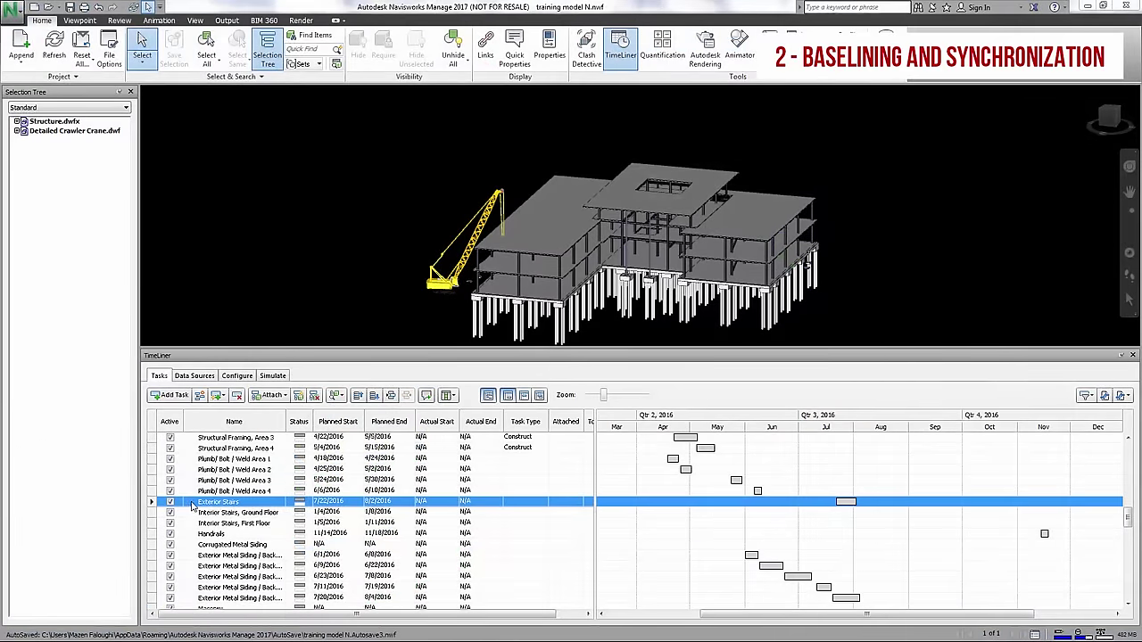
Step: Refresh the TimeLiner's linked MS Project data source using Refresh > Selected Data Source
left_click(192, 506)
scroll(197, 506, "down", 2)
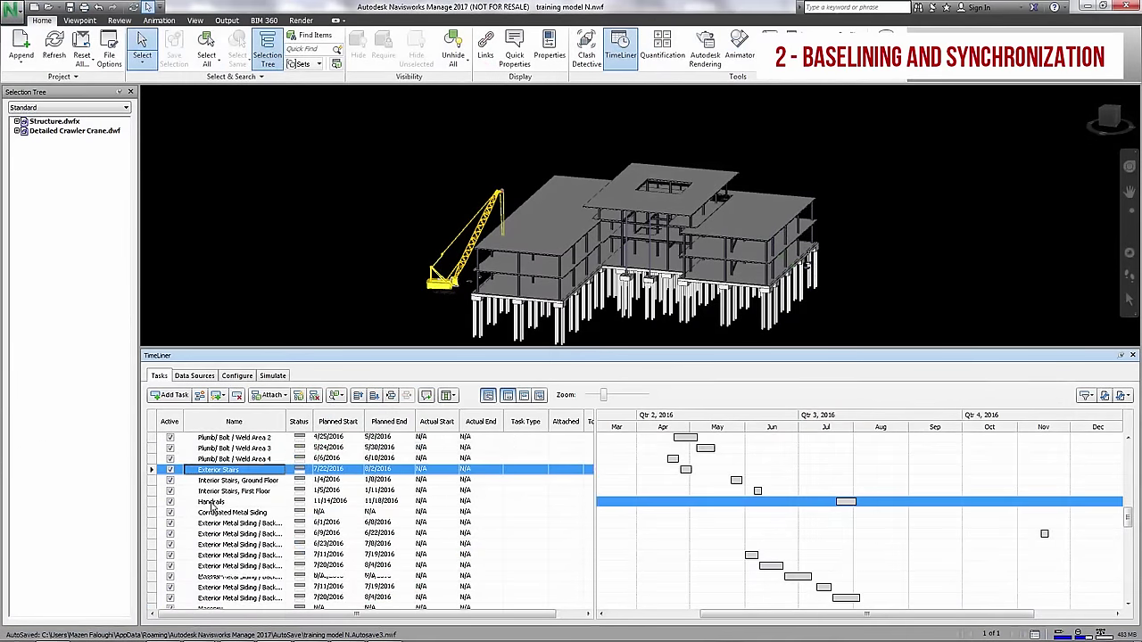
left_click(203, 375)
left_click(259, 395)
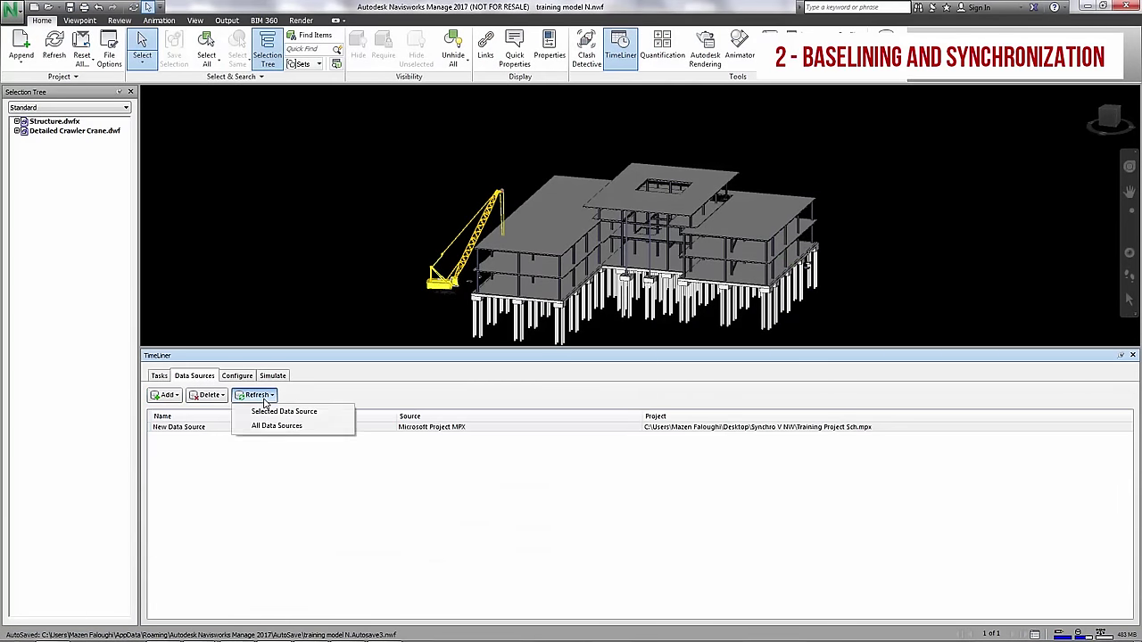
left_click(266, 416)
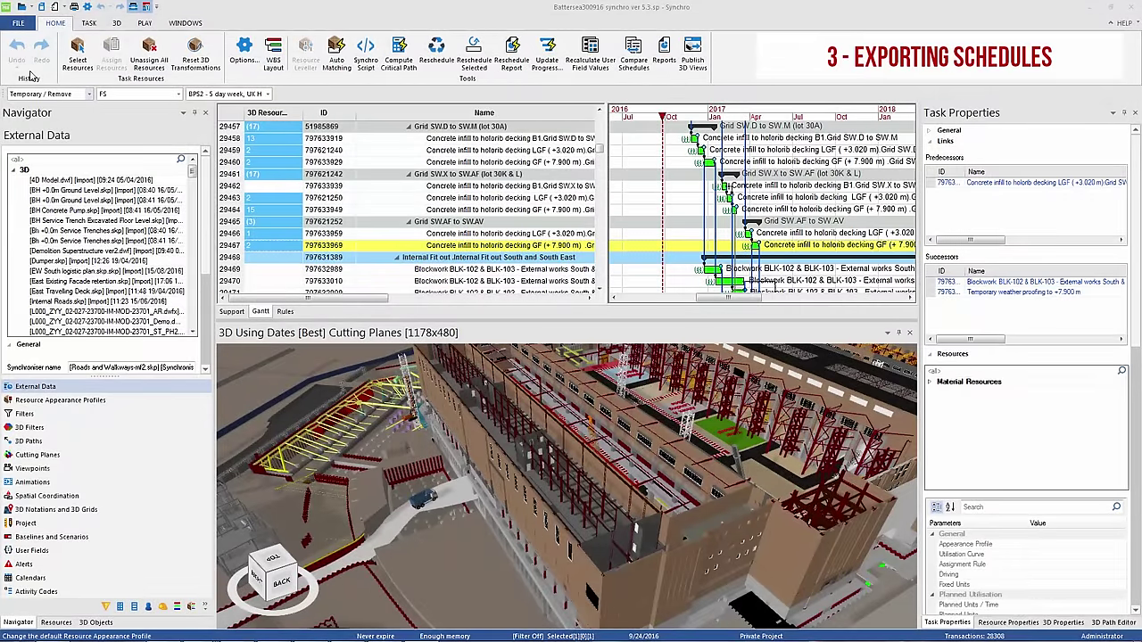
Step: Show the export formats in the FILE > Export submenu and the TimeLiner export dropdown
left_click(20, 25)
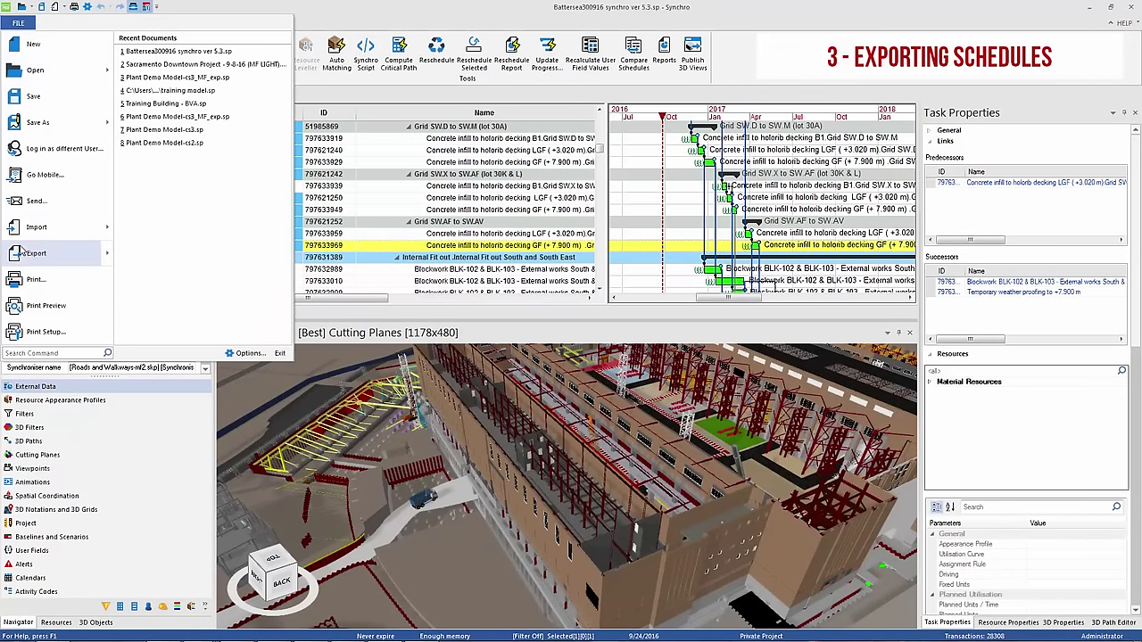
mouse_move(95, 248)
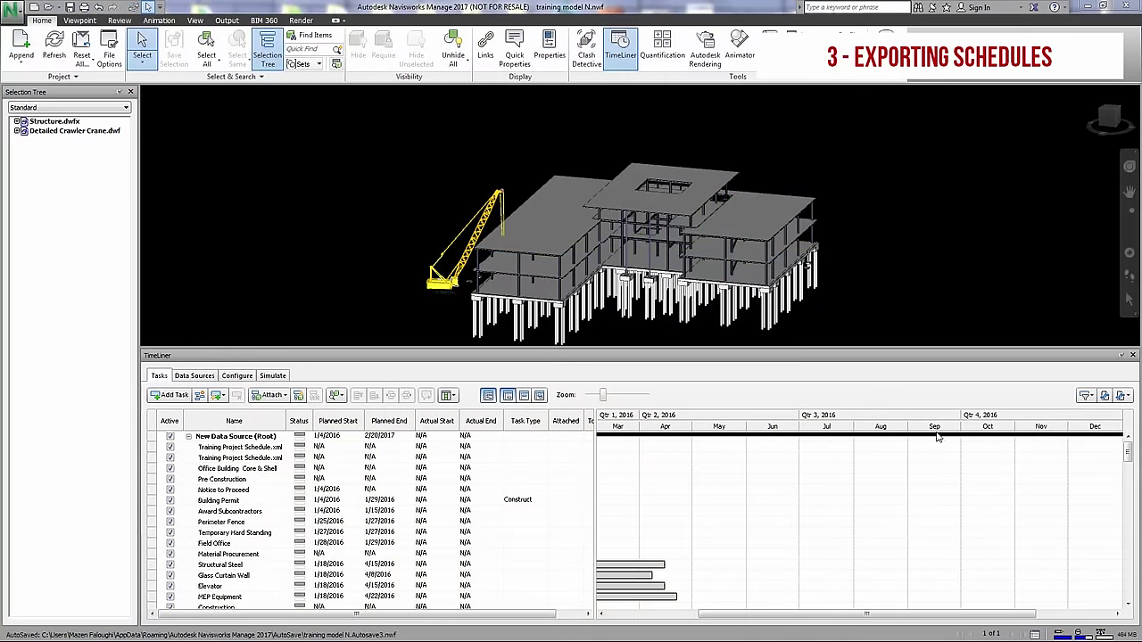
left_click(1126, 396)
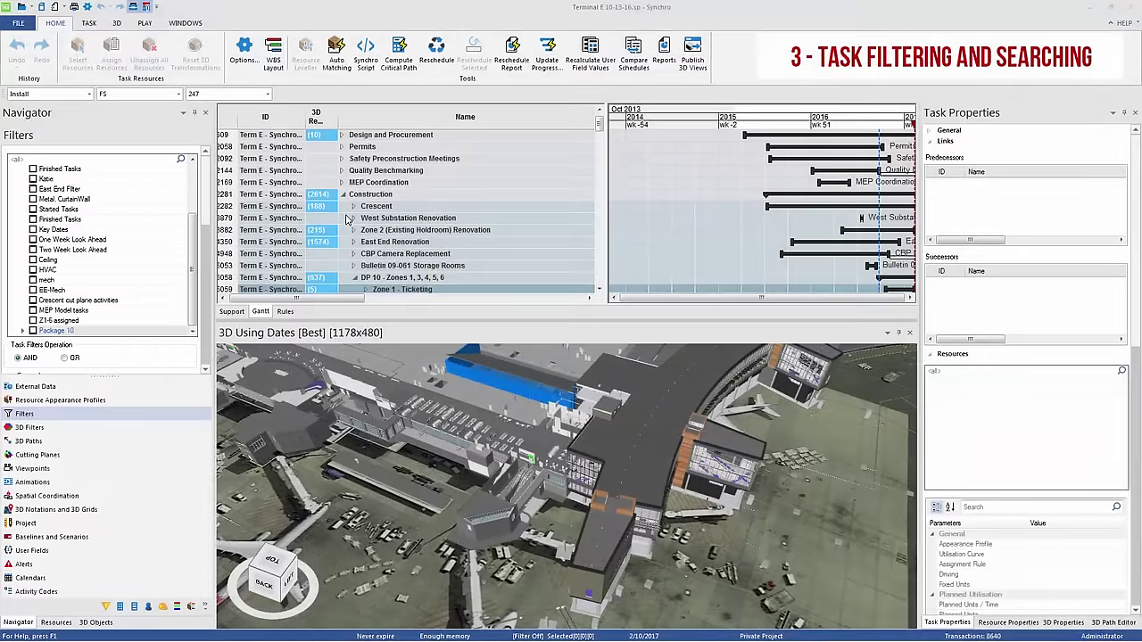
Step: Search the tasks for 'curtainwall' and step through three matches with Find Next
left_click(355, 207)
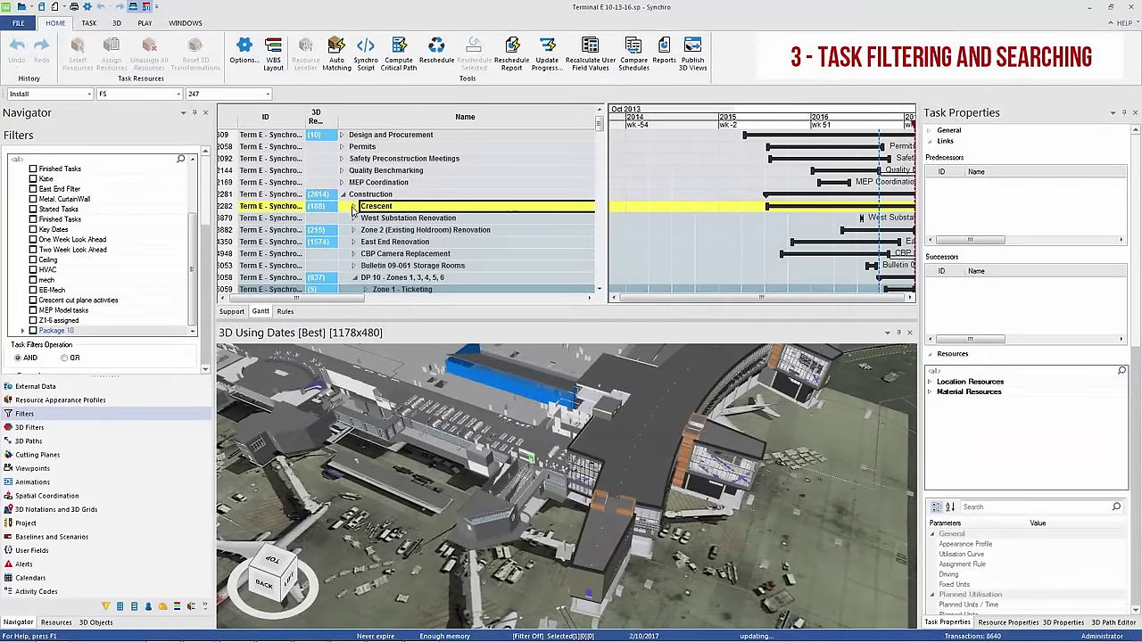
key("ctrl+f")
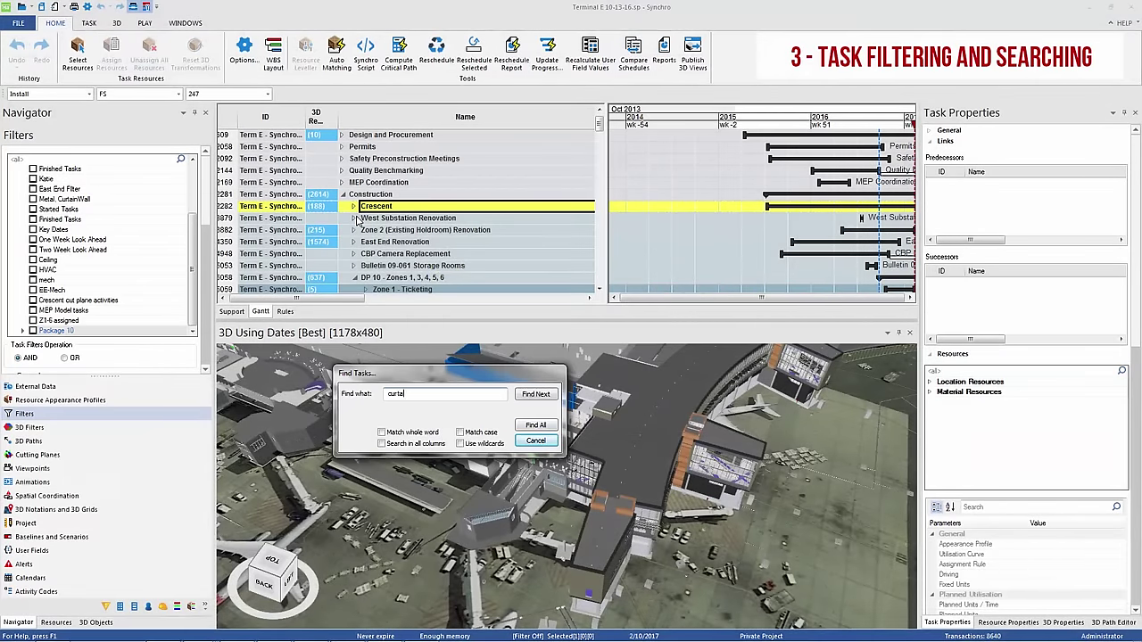
left_click(535, 393)
left_click(536, 393)
left_click(535, 393)
Step: Close the search and filter the task list to only Package 10 tasks
left_click(535, 442)
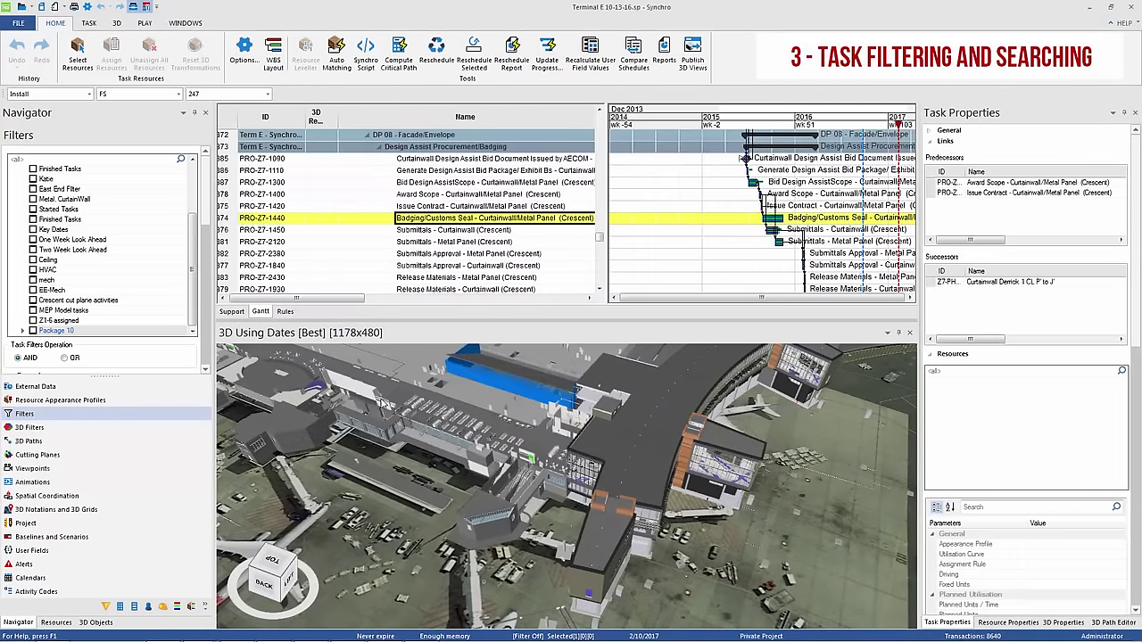
left_click(33, 330)
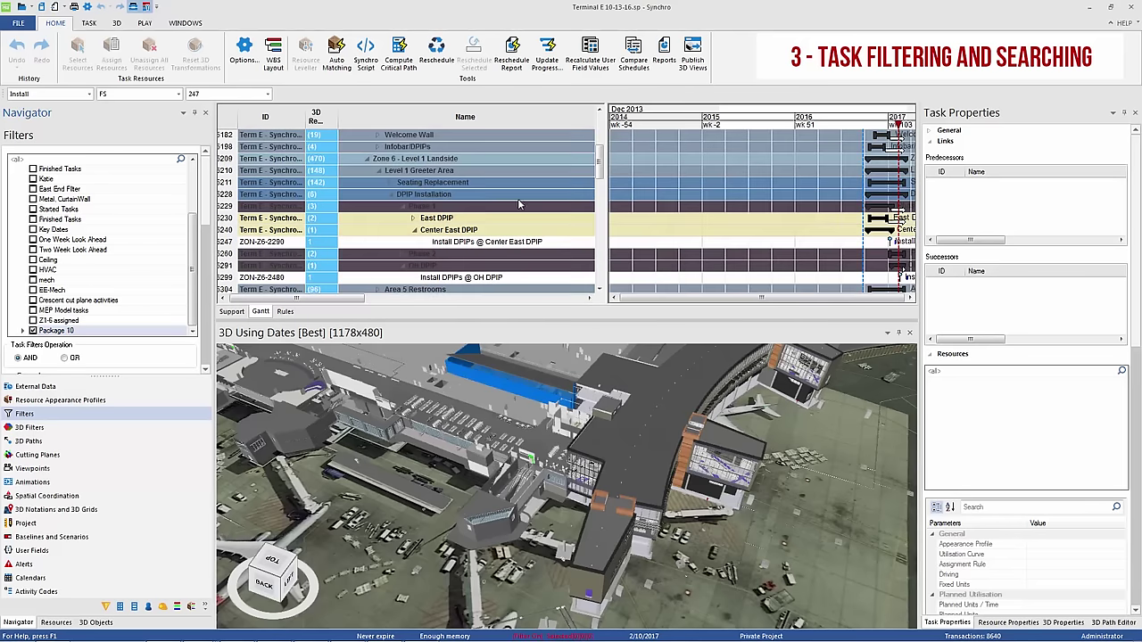
left_click_drag(198, 224, 202, 290)
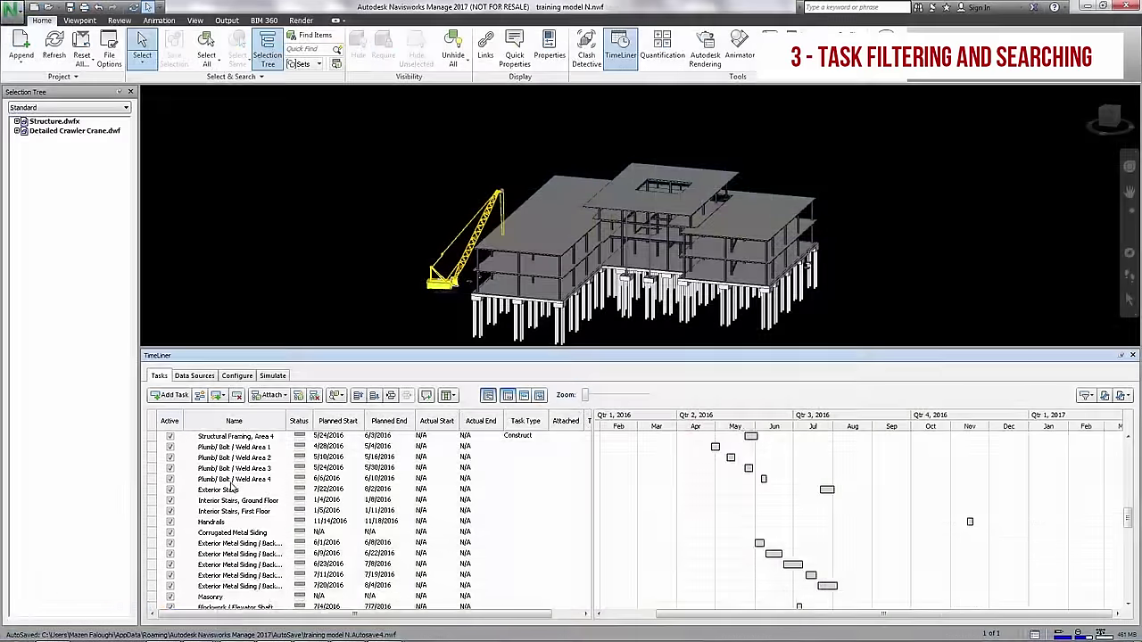
Step: Run Find > Unattached/Uncontained Items from Exterior Metal Siding, landing on Handrails, and check the status filter
scroll(237, 486, "down", 5)
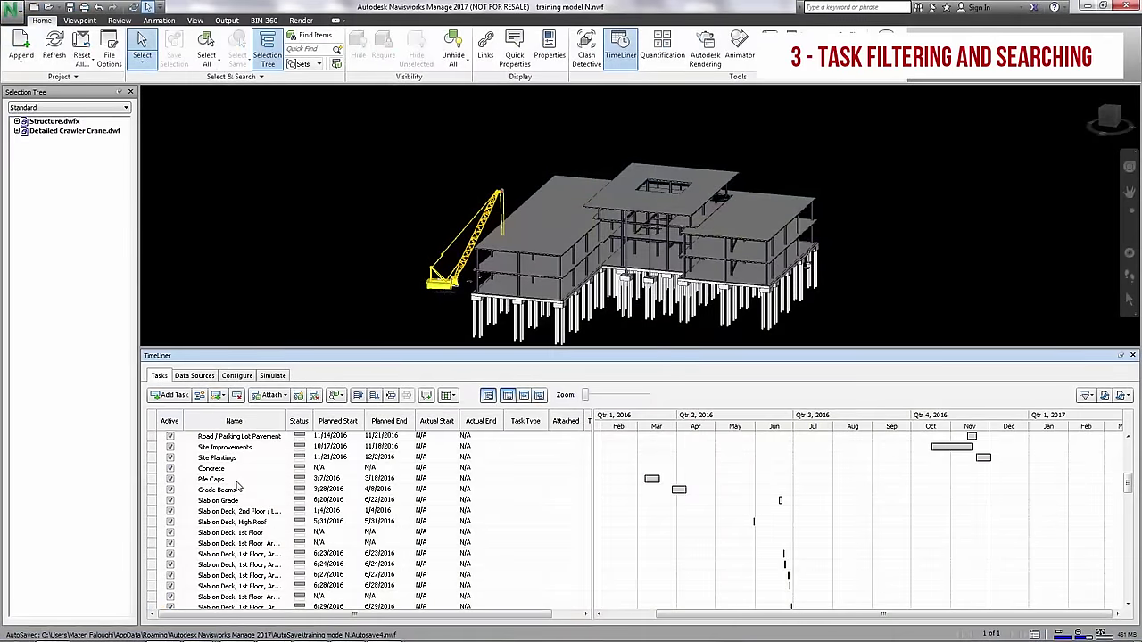
scroll(237, 486, "up", 5)
scroll(237, 485, "down", 10)
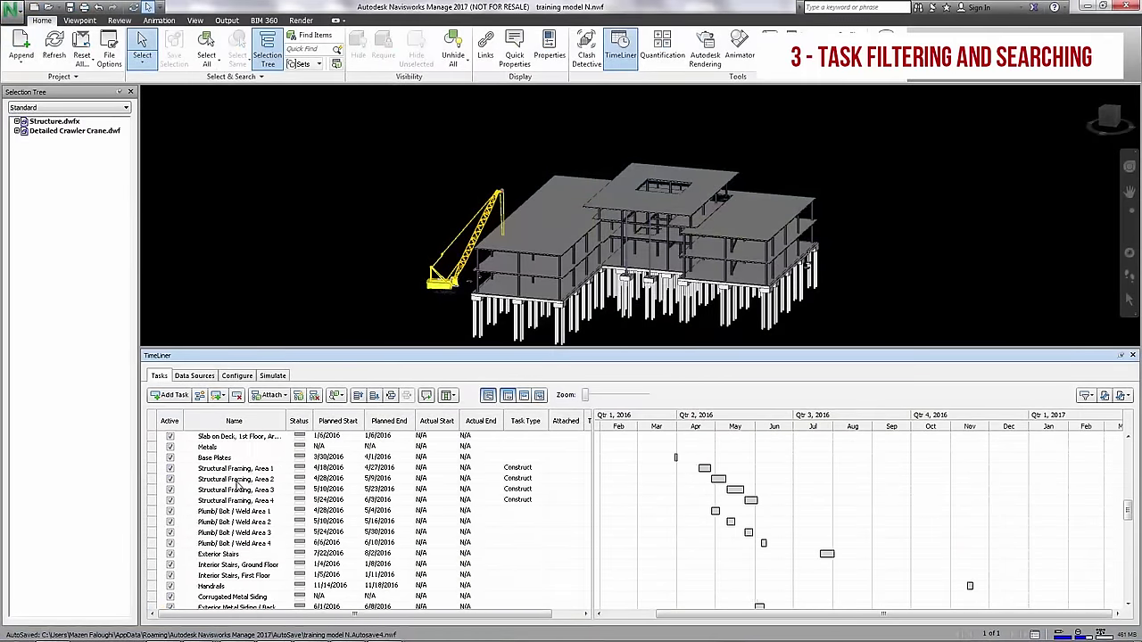
scroll(237, 485, "down", 4)
right_click(248, 479)
mouse_move(268, 633)
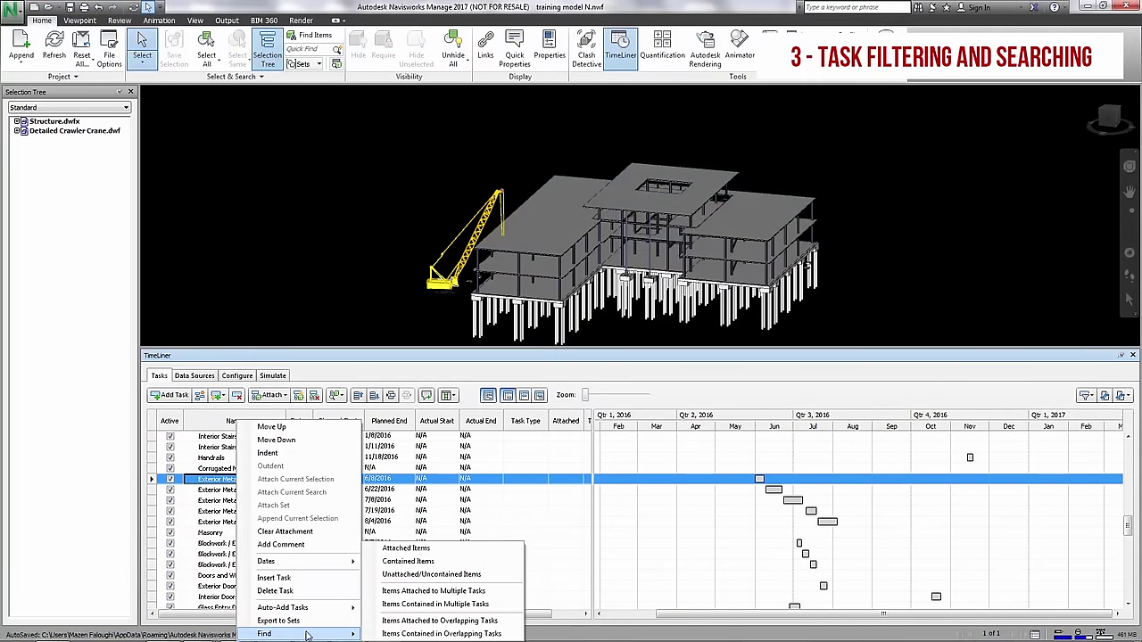
left_click(463, 576)
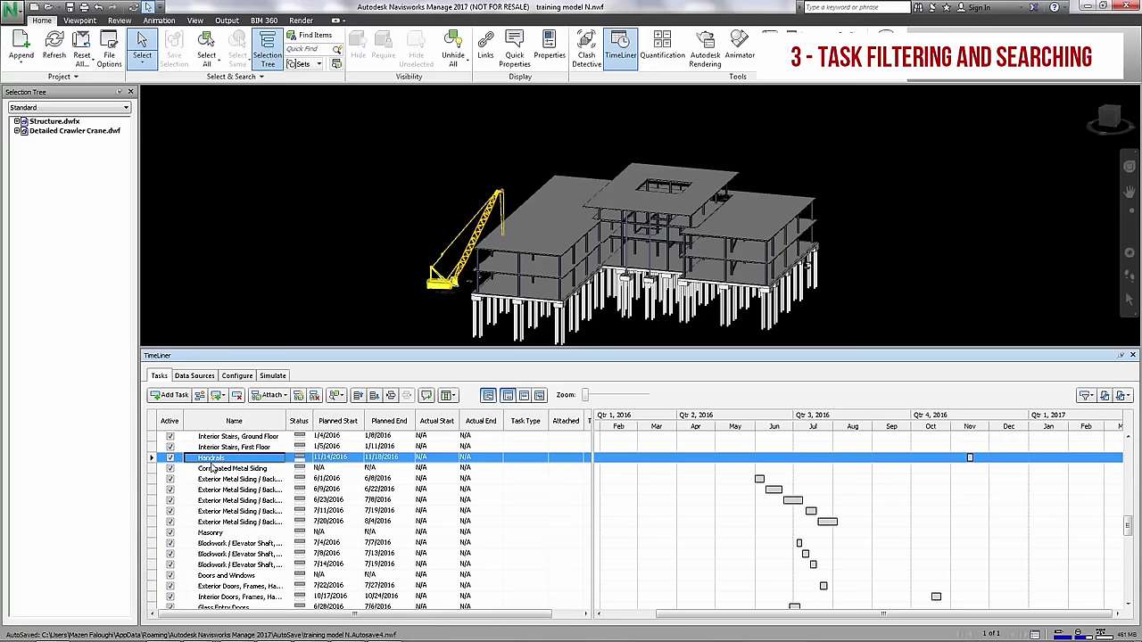
left_click(1085, 396)
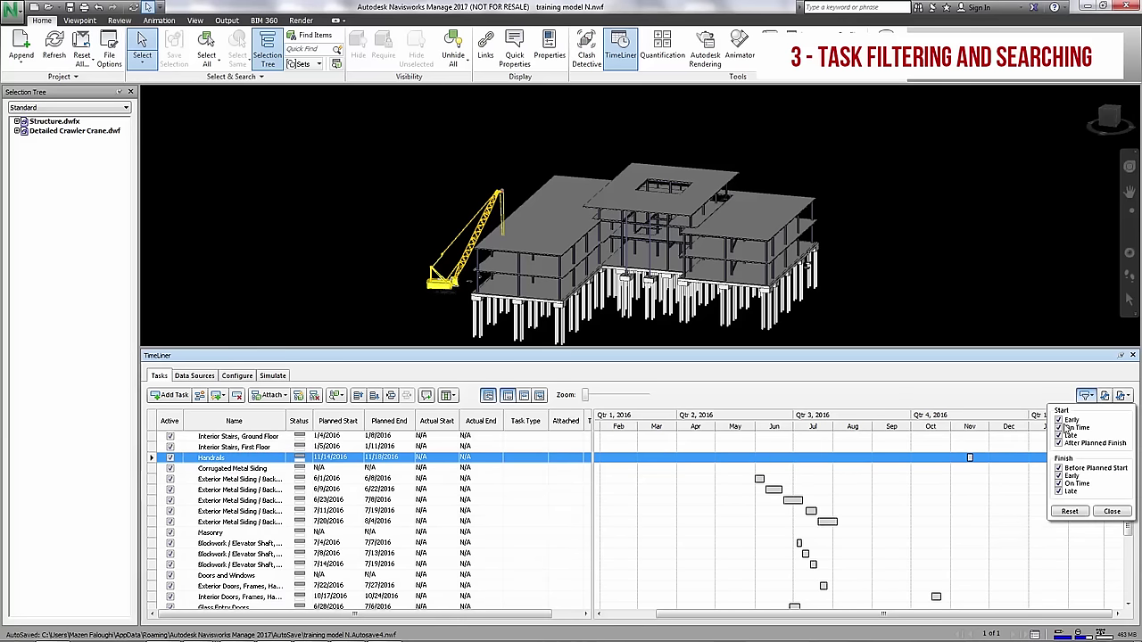
left_click(1099, 512)
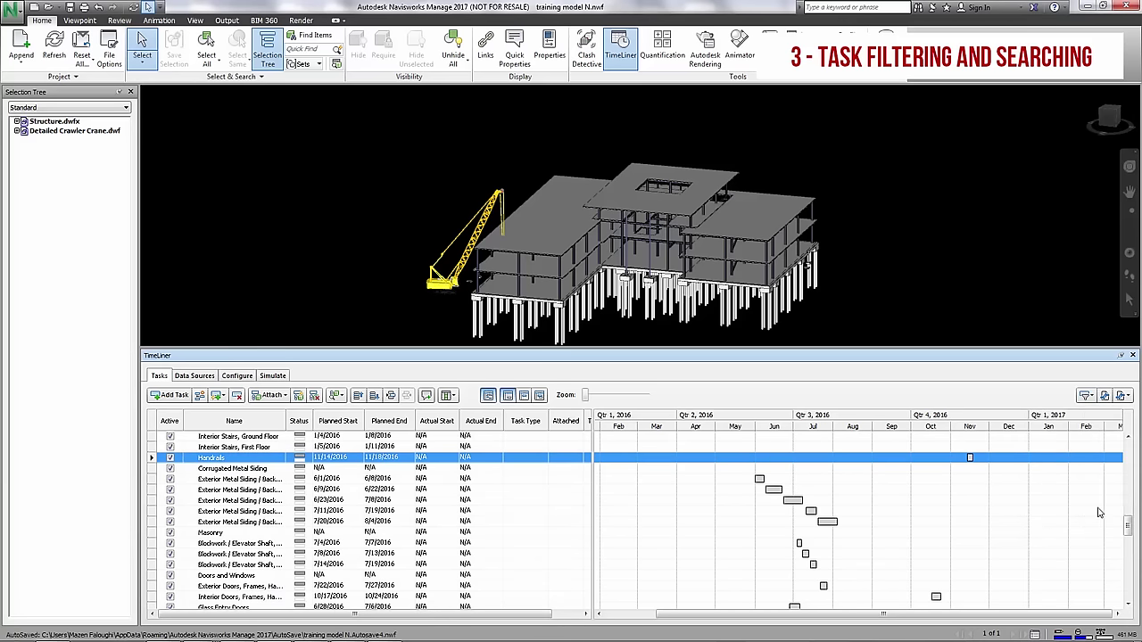
scroll(252, 500, "down", 15)
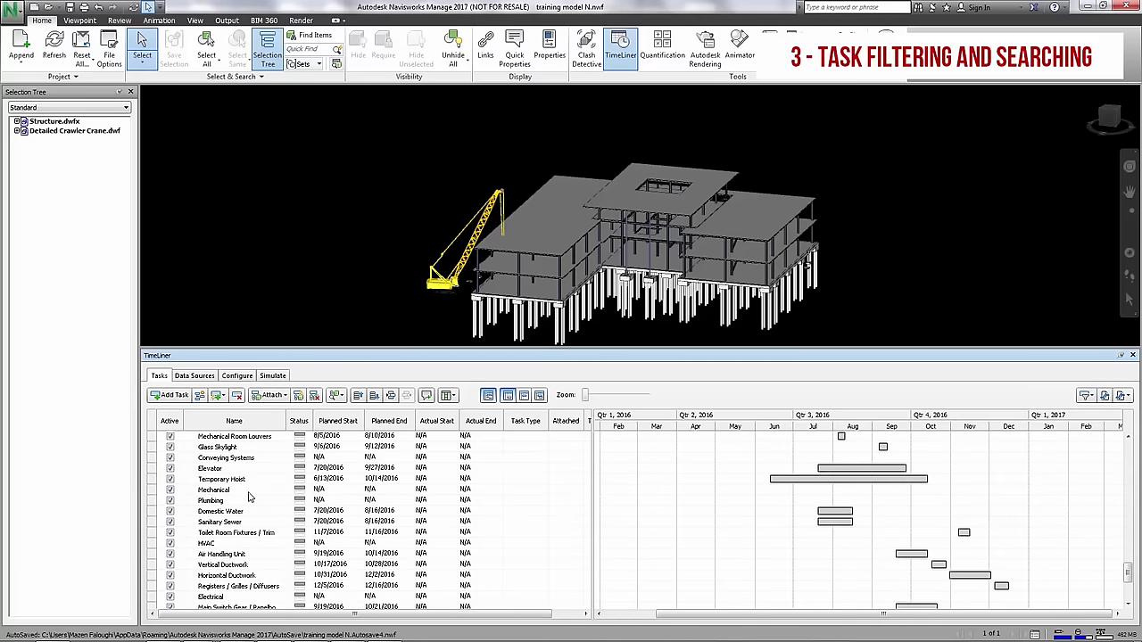
scroll(253, 499, "up", 10)
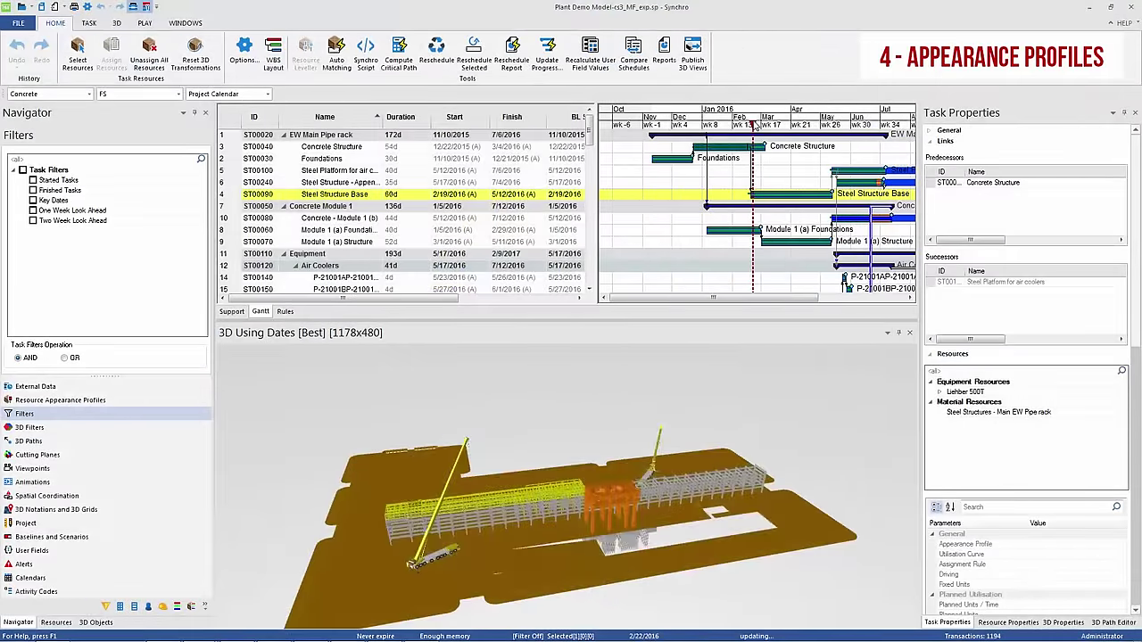
Step: Confirm the pipe rack steel uses Structural Steel and the Liebher 500T Boom uses Temp equipment
left_click_drag(752, 126, 865, 135)
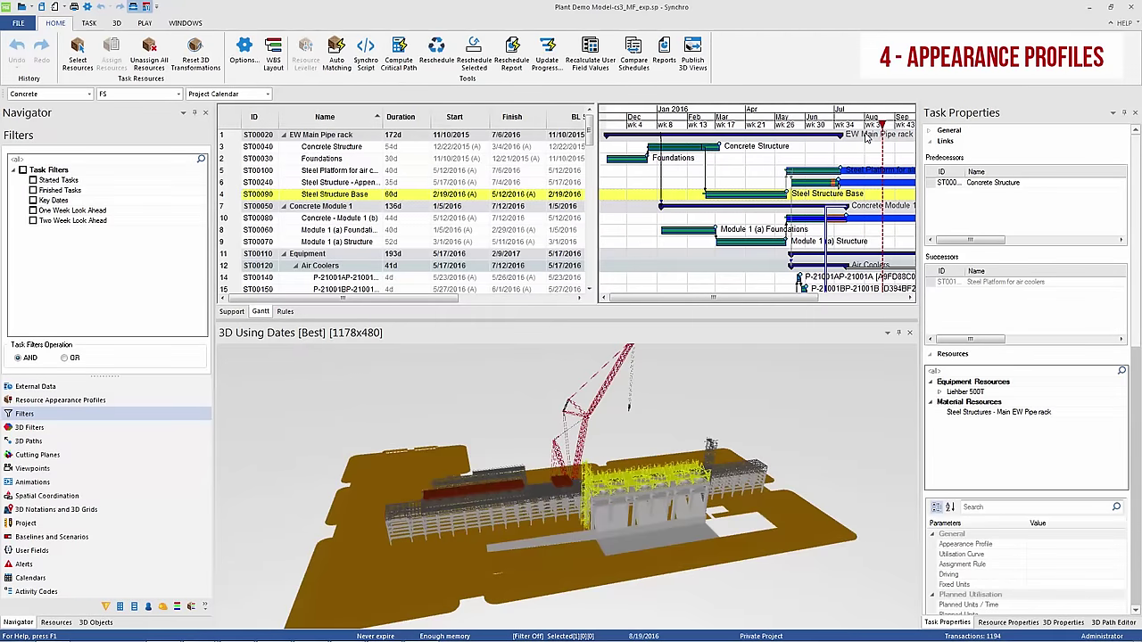
left_click(1001, 412)
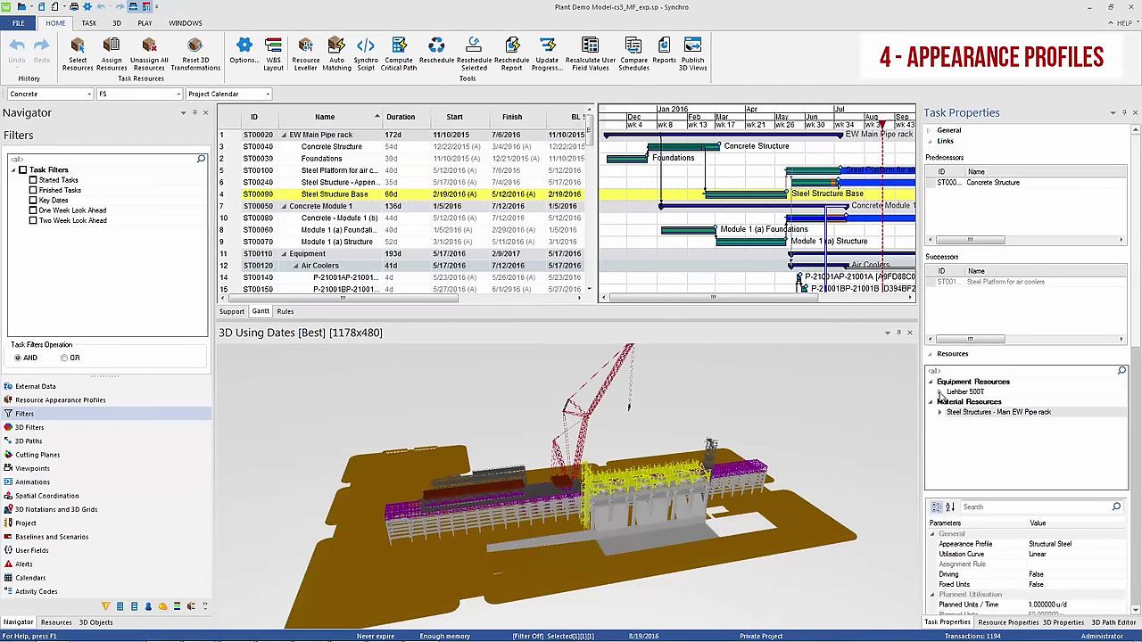
left_click(940, 392)
left_click(739, 125)
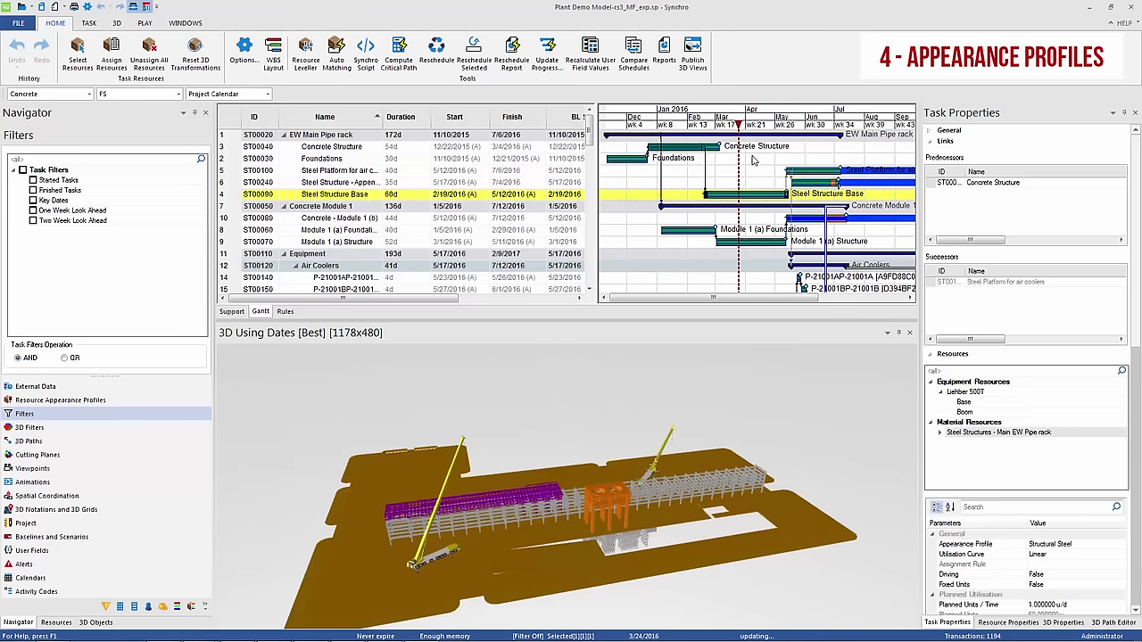
left_click(976, 412)
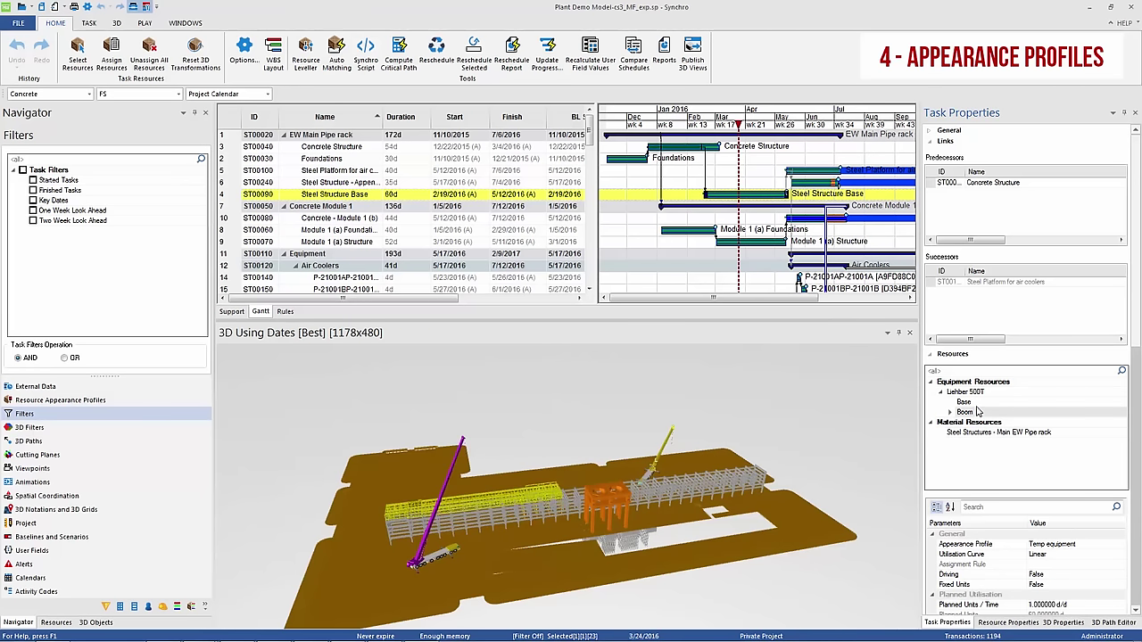
left_click(977, 434)
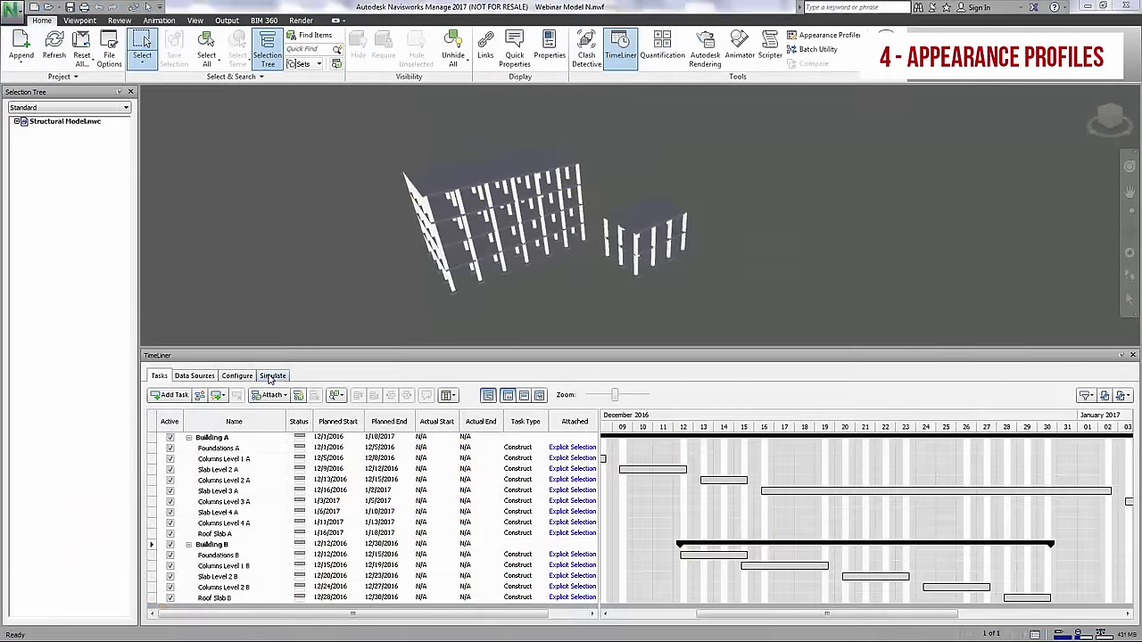
Step: Play the TimeLiner construction simulation, then stop it
left_click(272, 376)
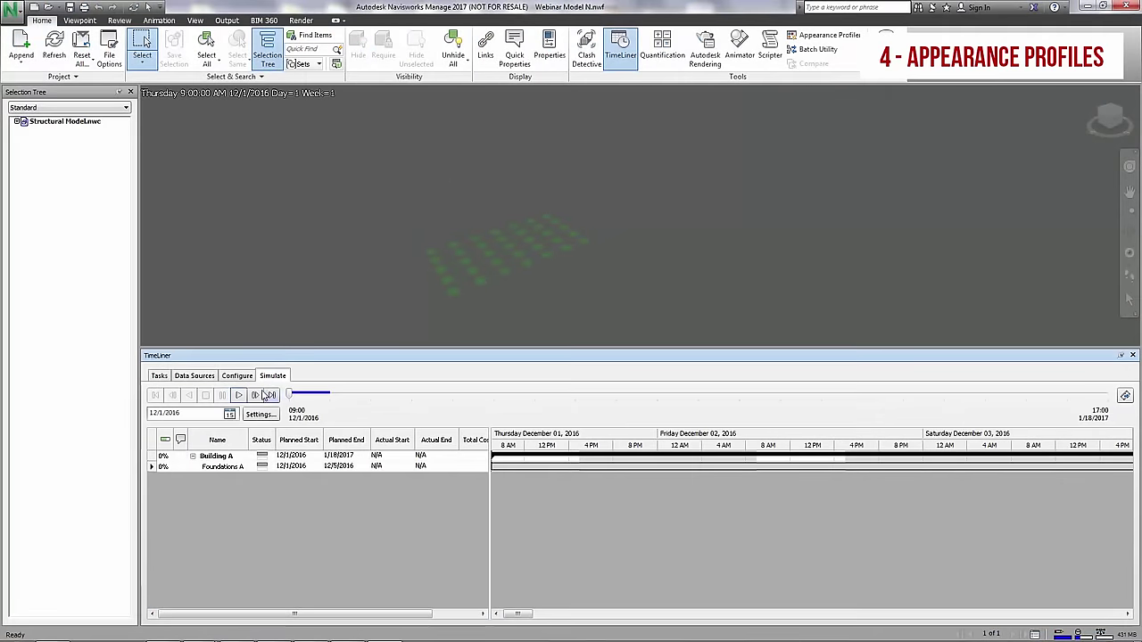
left_click(238, 395)
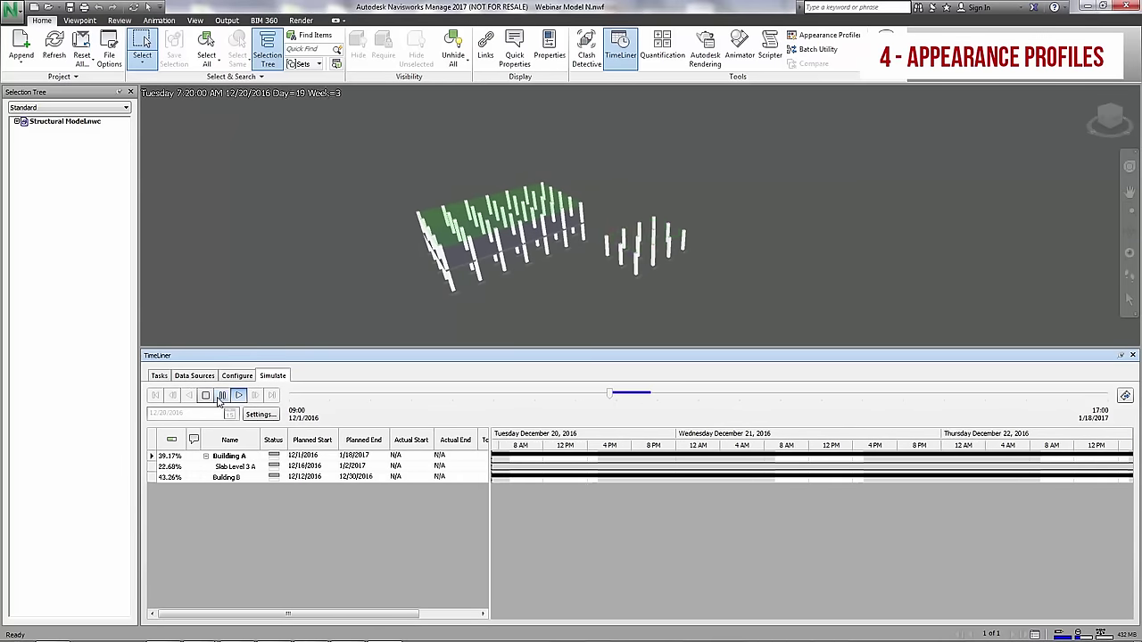
left_click(205, 395)
Step: Change the Columns Level 3 A task type from Construct to Demolish
left_click(158, 375)
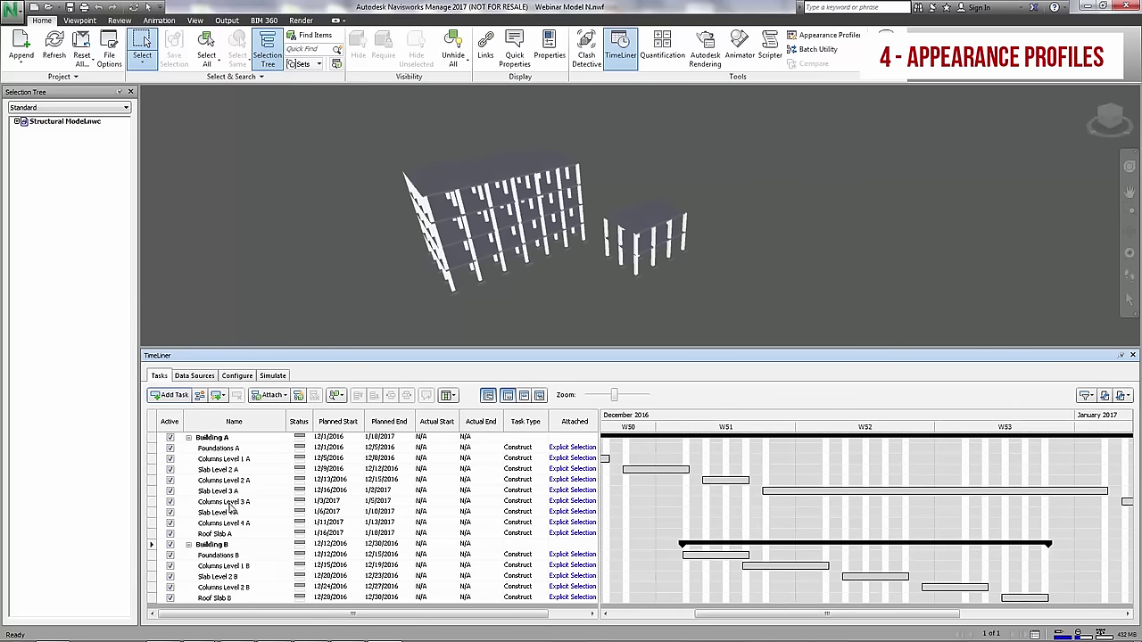
left_click(230, 504)
left_click(546, 505)
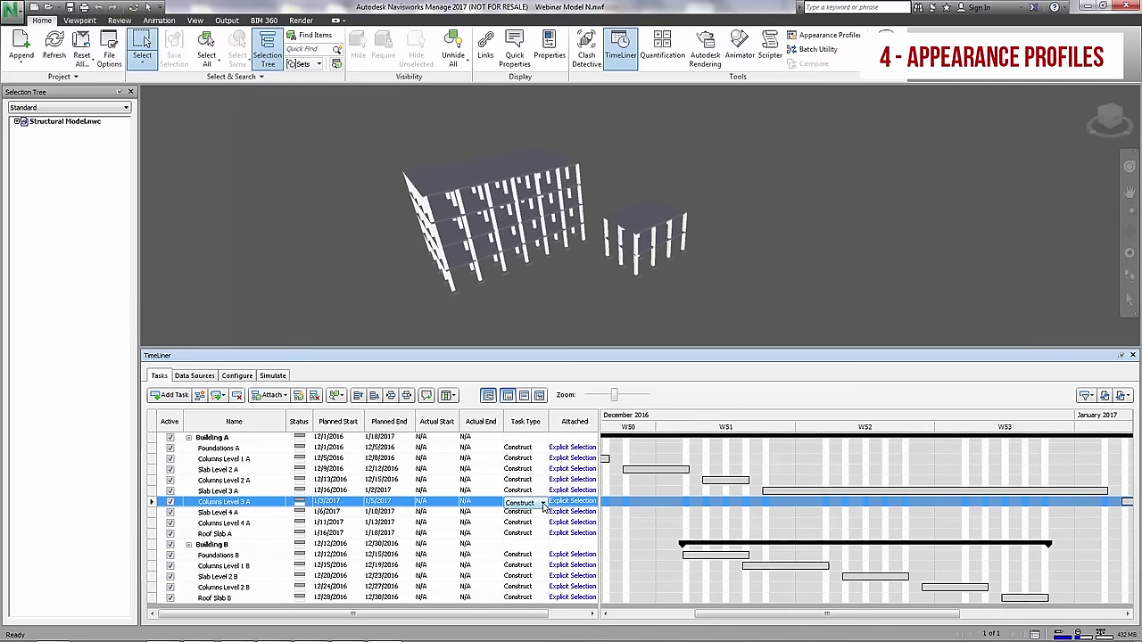
left_click(543, 505)
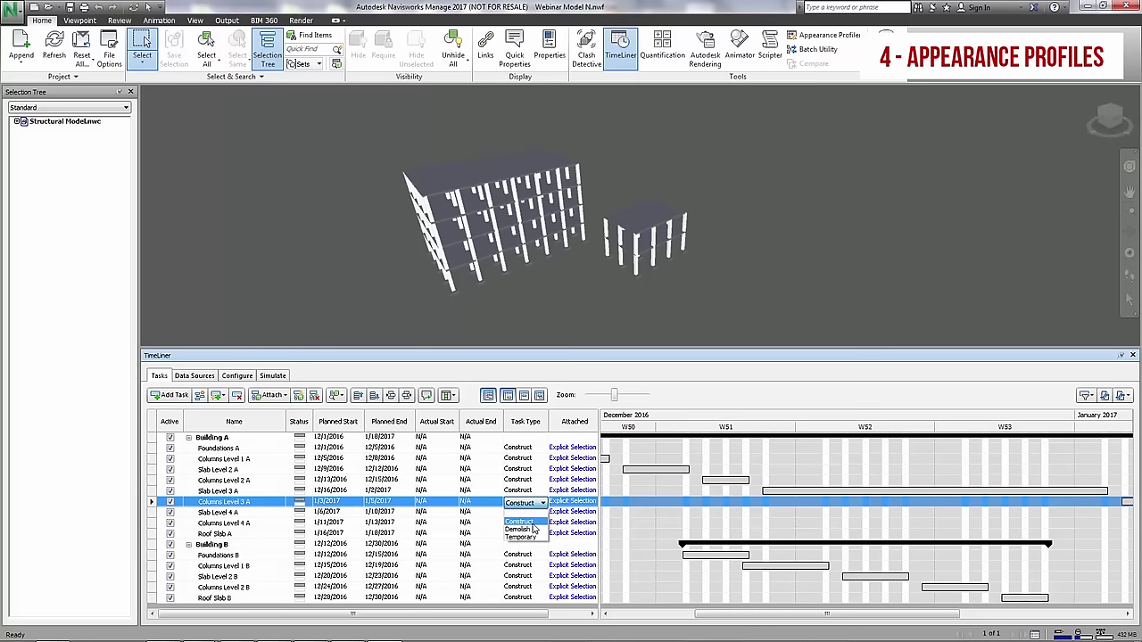
left_click(532, 530)
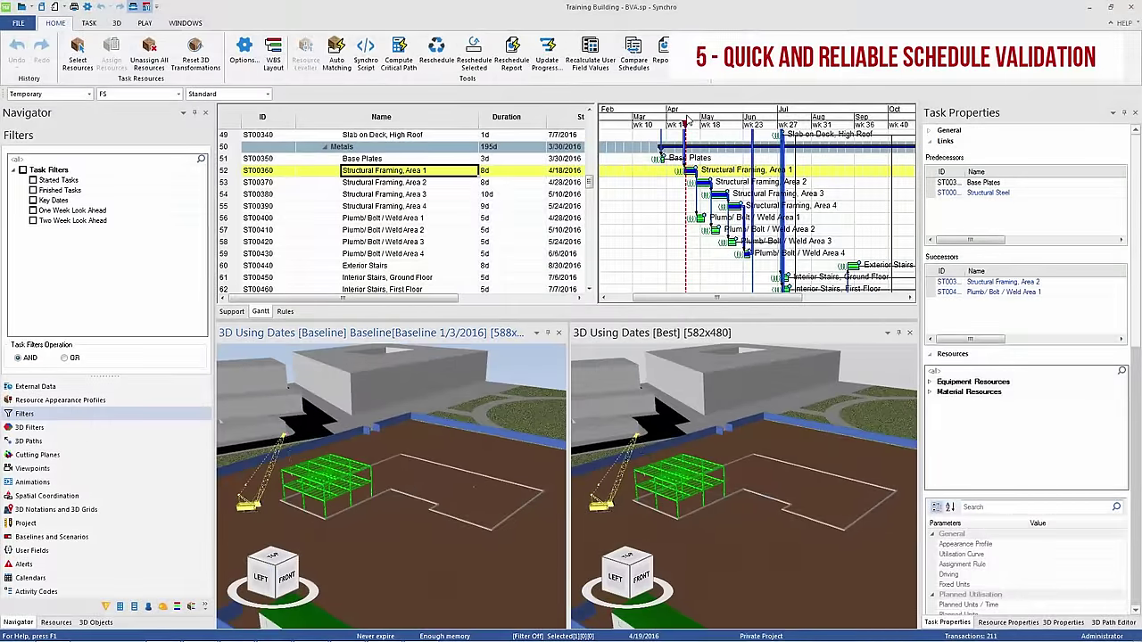
Step: Select Structural Framing Areas 1–4 together, with the focus date back at mid-April
left_click_drag(686, 118, 769, 127)
left_click(399, 207, "shift")
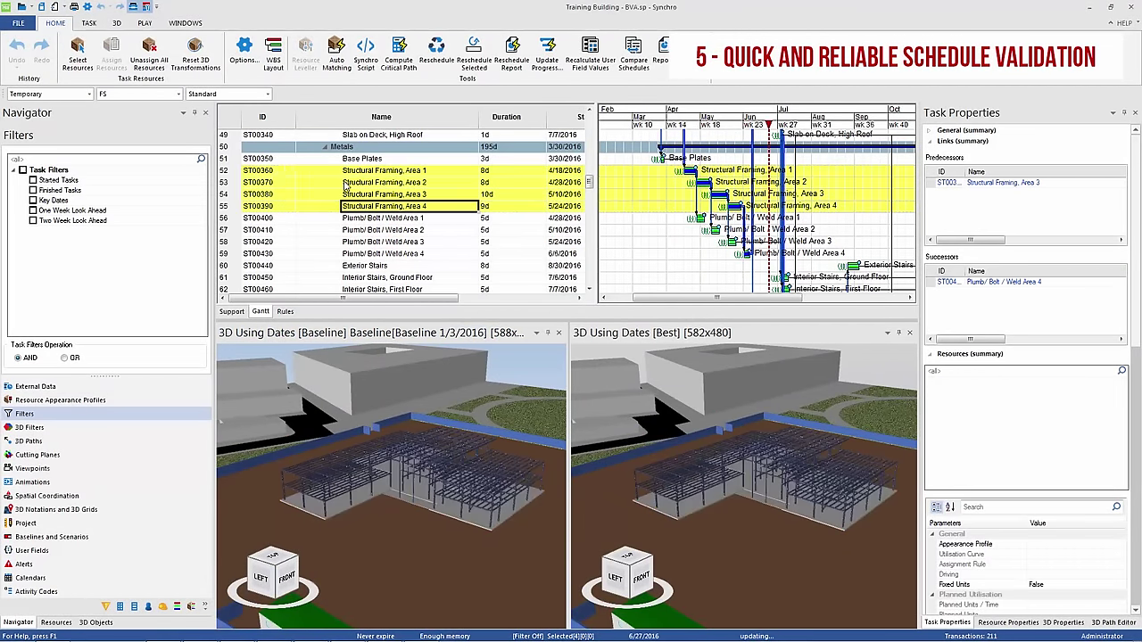
left_click(688, 127)
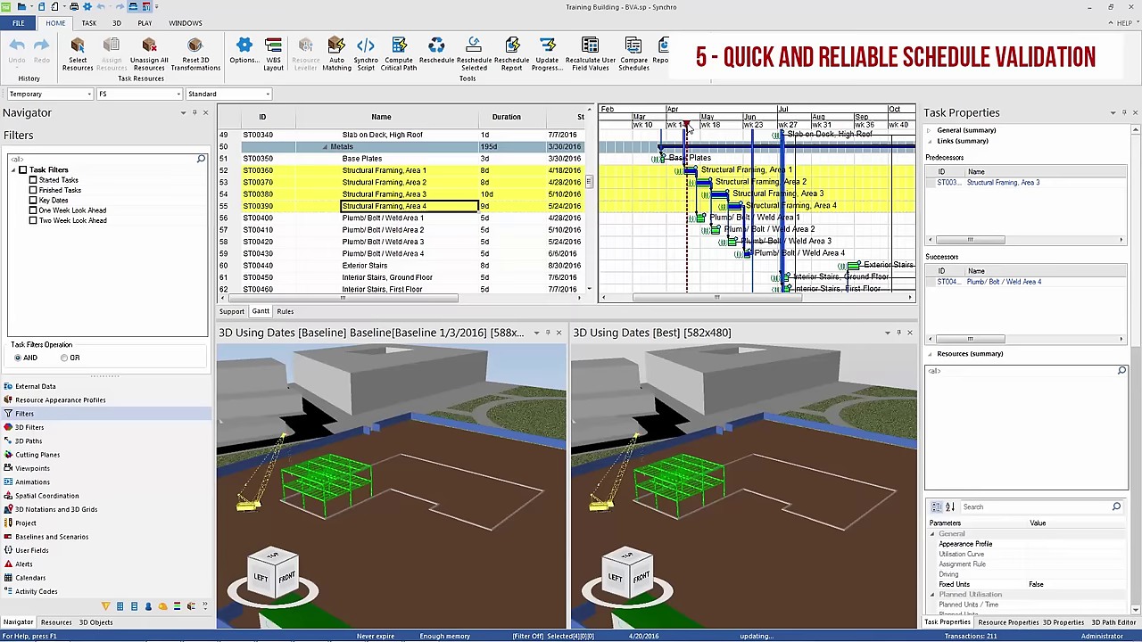
Step: Remove the existing links and chain the four framing tasks with SS links
left_click(89, 22)
left_click(112, 64)
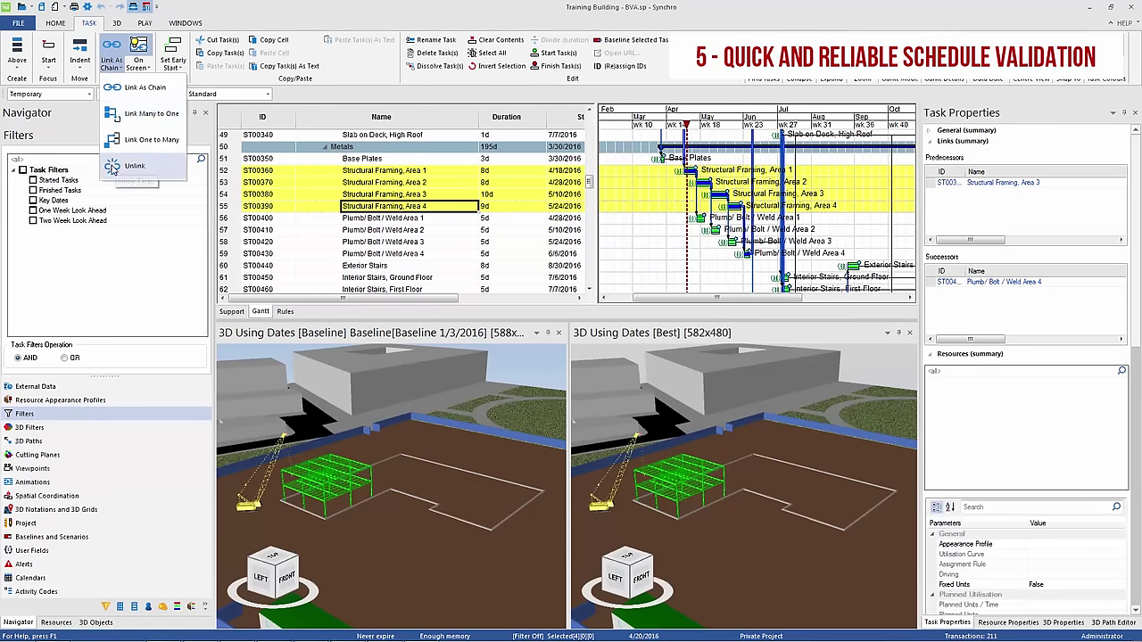
left_click(111, 168)
left_click(179, 94)
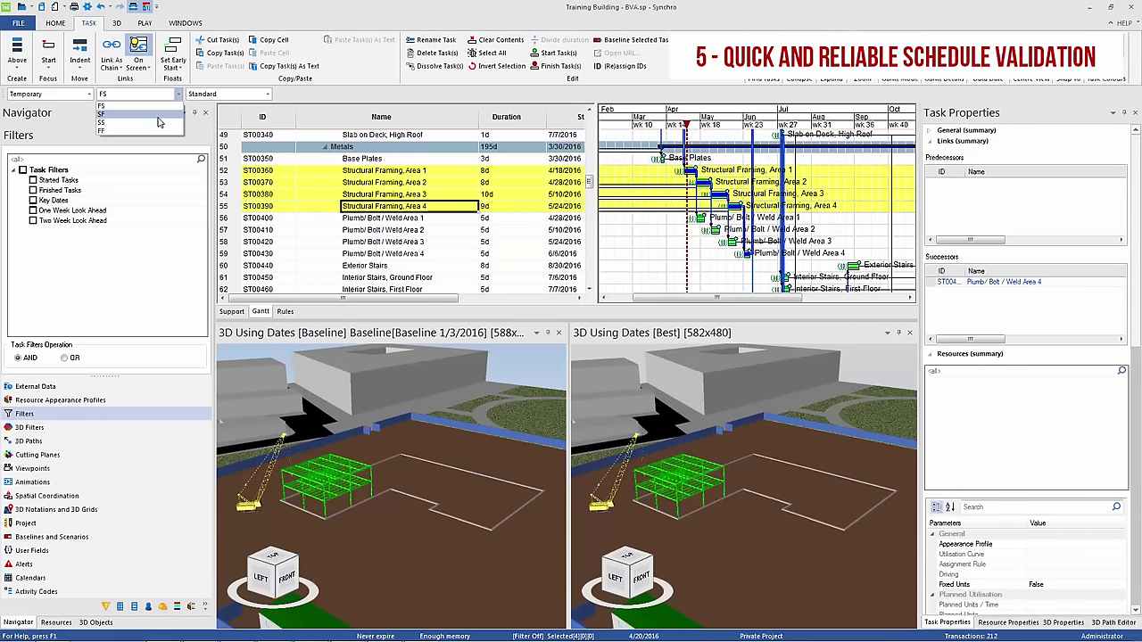
left_click(157, 122)
left_click(111, 44)
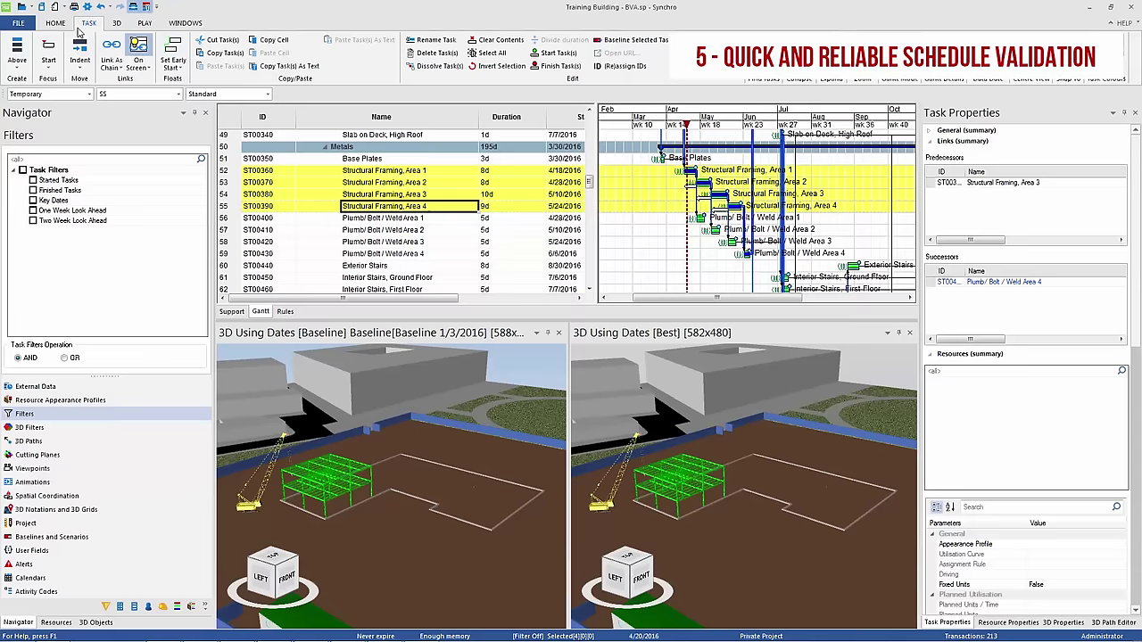
Step: Reschedule the project so all four framing areas start 4/18/2016
left_click(56, 22)
left_click(436, 55)
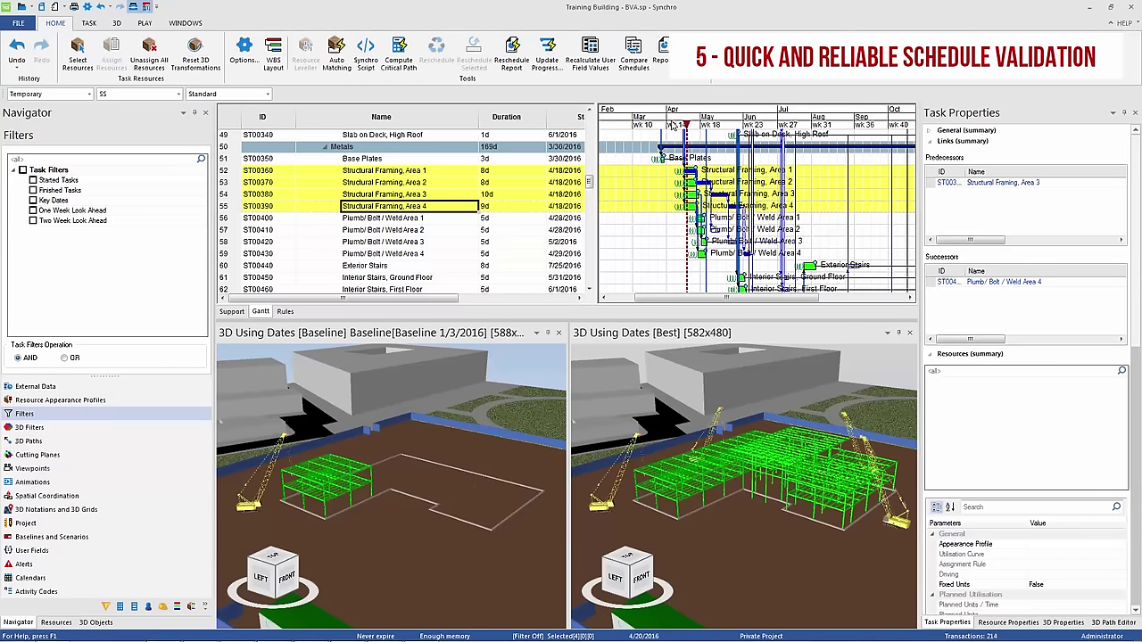
left_click_drag(681, 126, 738, 137)
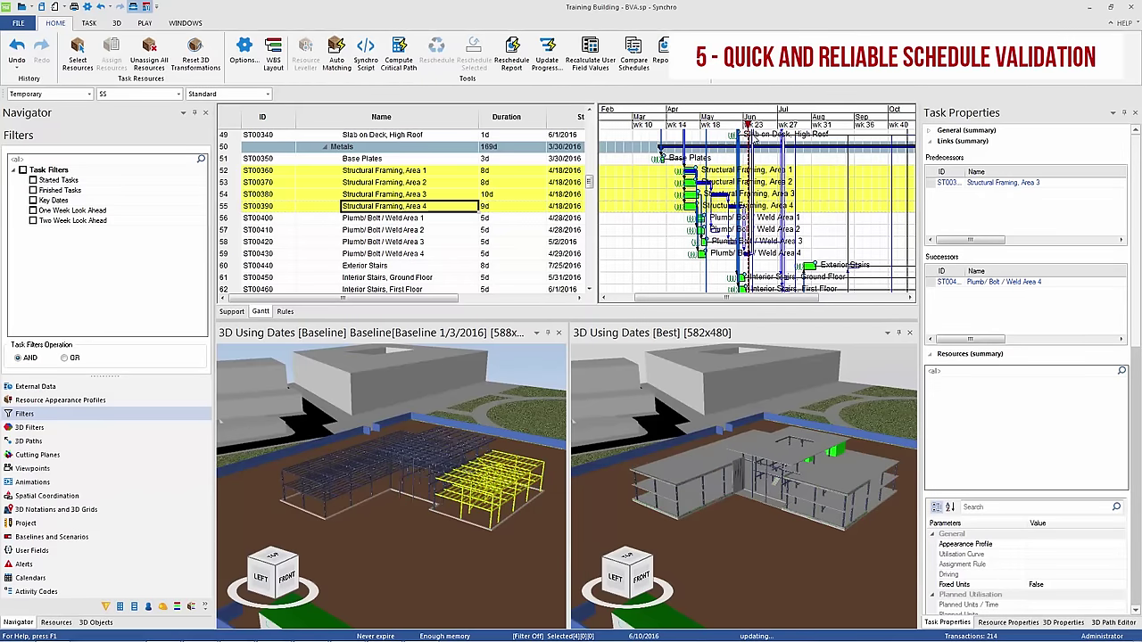
Step: Link Plumb/Bolt/Weld Areas 1–4 as a finish-to-start chain
left_click_drag(431, 219, 424, 255)
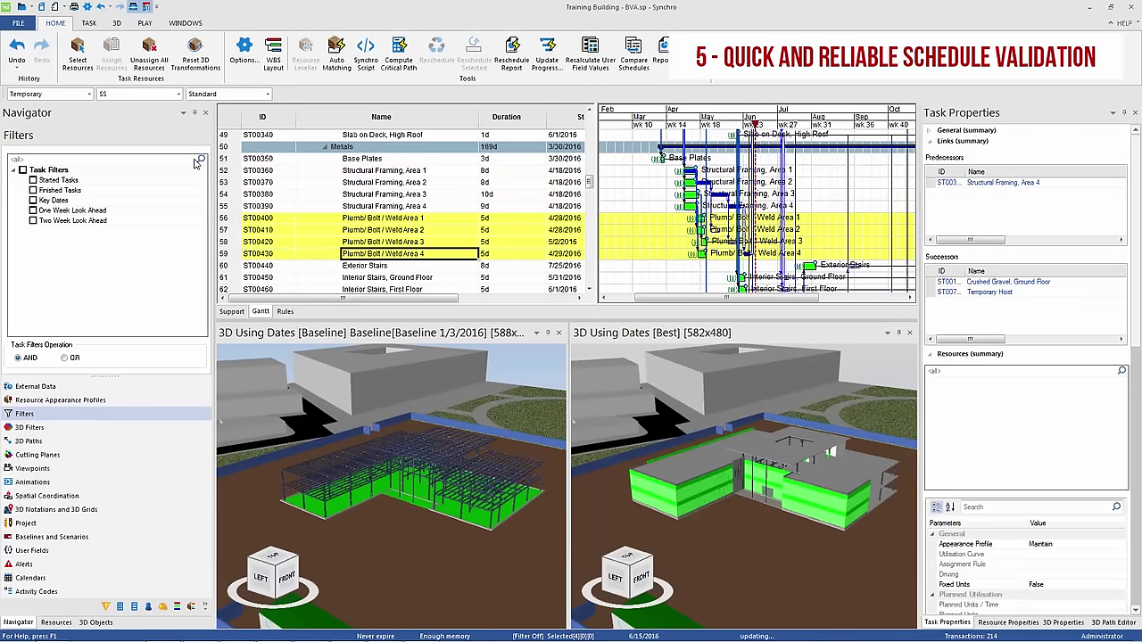
left_click(179, 93)
left_click(129, 104)
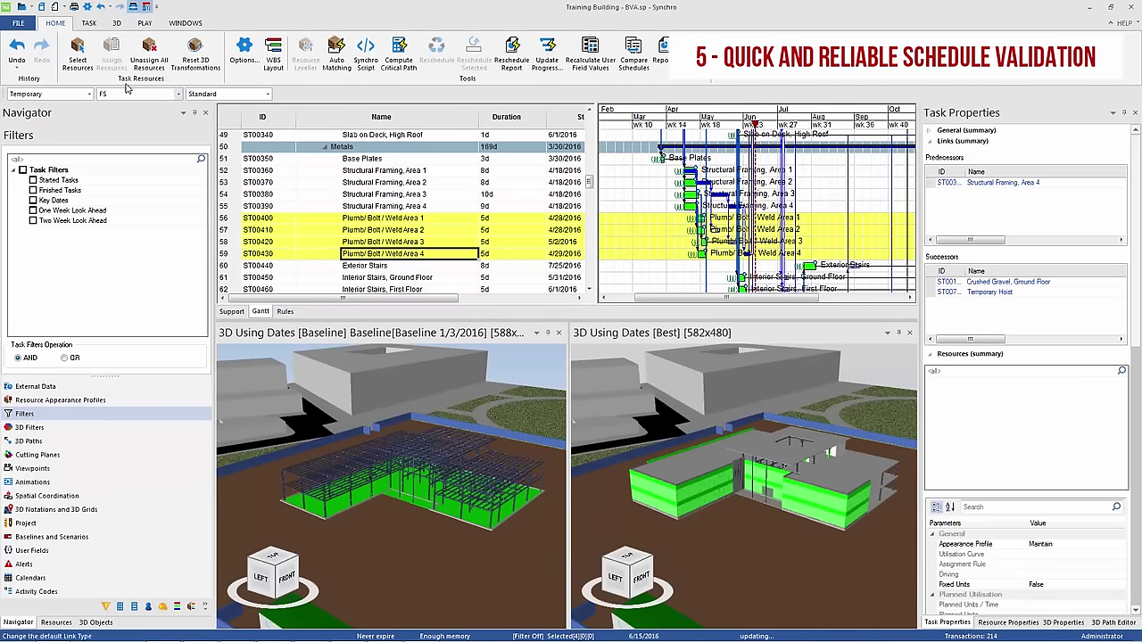
left_click(87, 22)
Step: Reschedule so the areas start 4/28, 5/5, 5/12 and 5/19/2016, then review the focus date
left_click(68, 27)
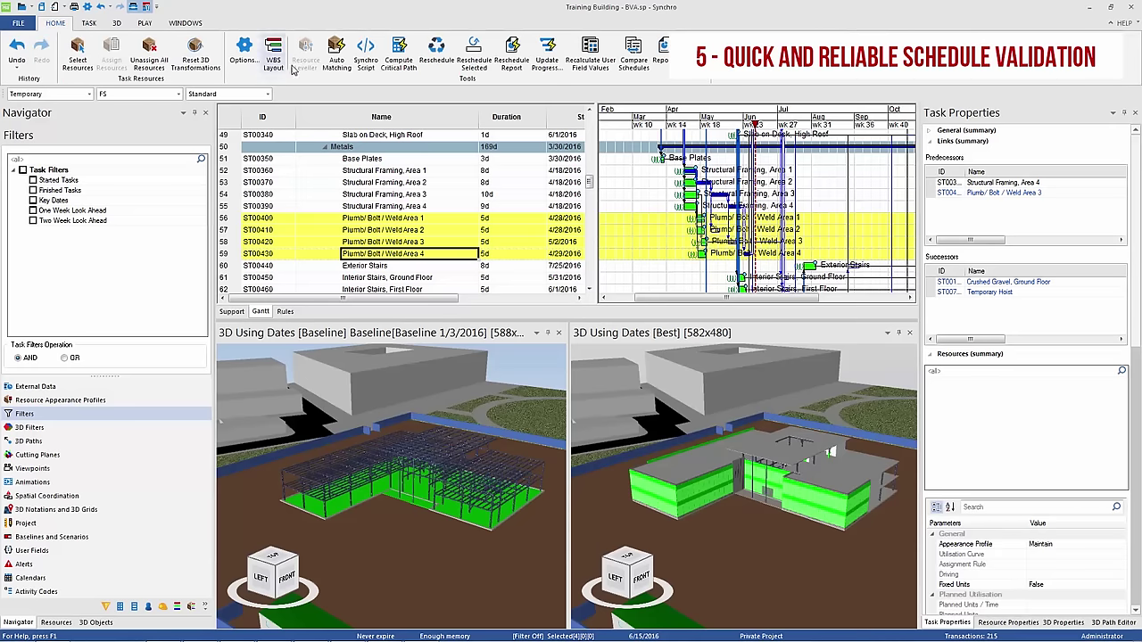
left_click(431, 55)
left_click_drag(682, 121, 783, 122)
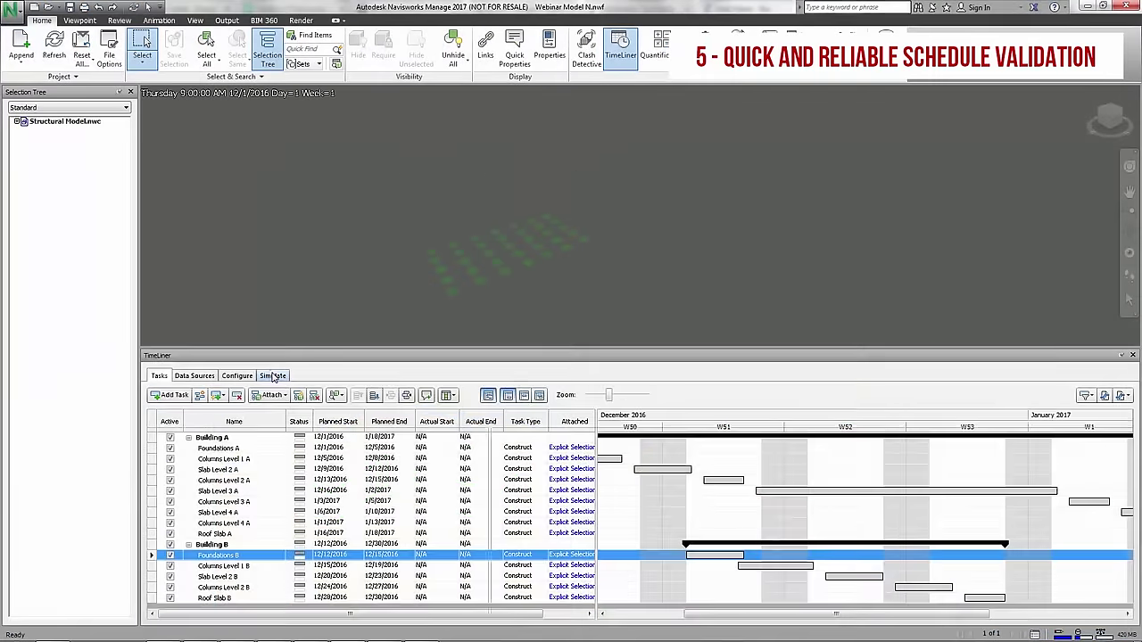
Step: Play the Navisworks TimeLiner simulation to review the current construction sequence
left_click(273, 376)
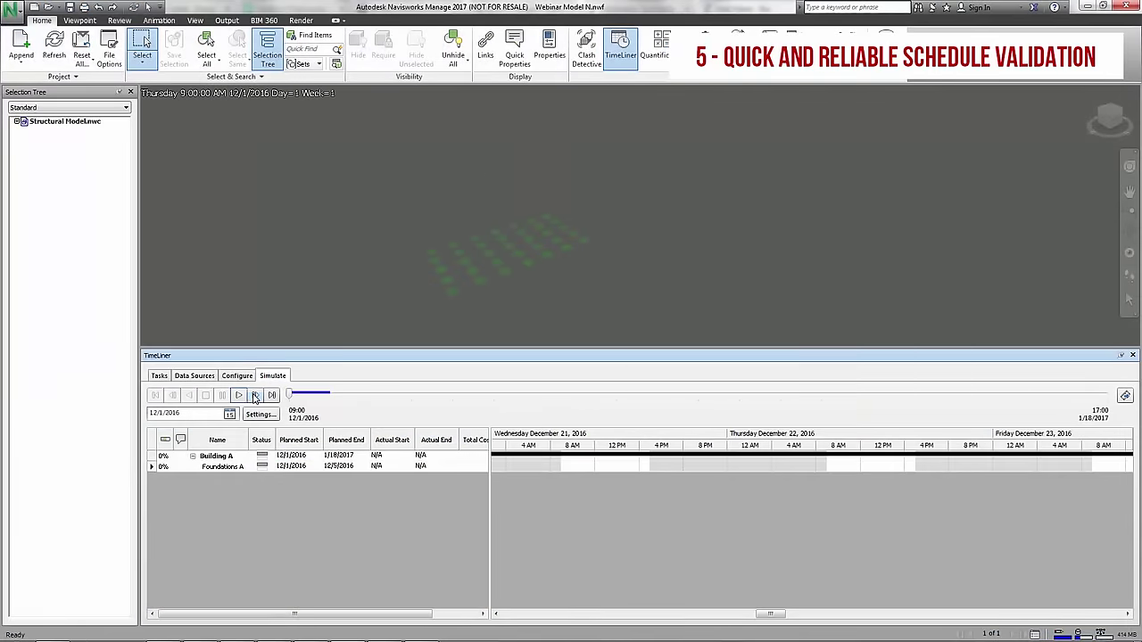
left_click(254, 397)
left_click(239, 396)
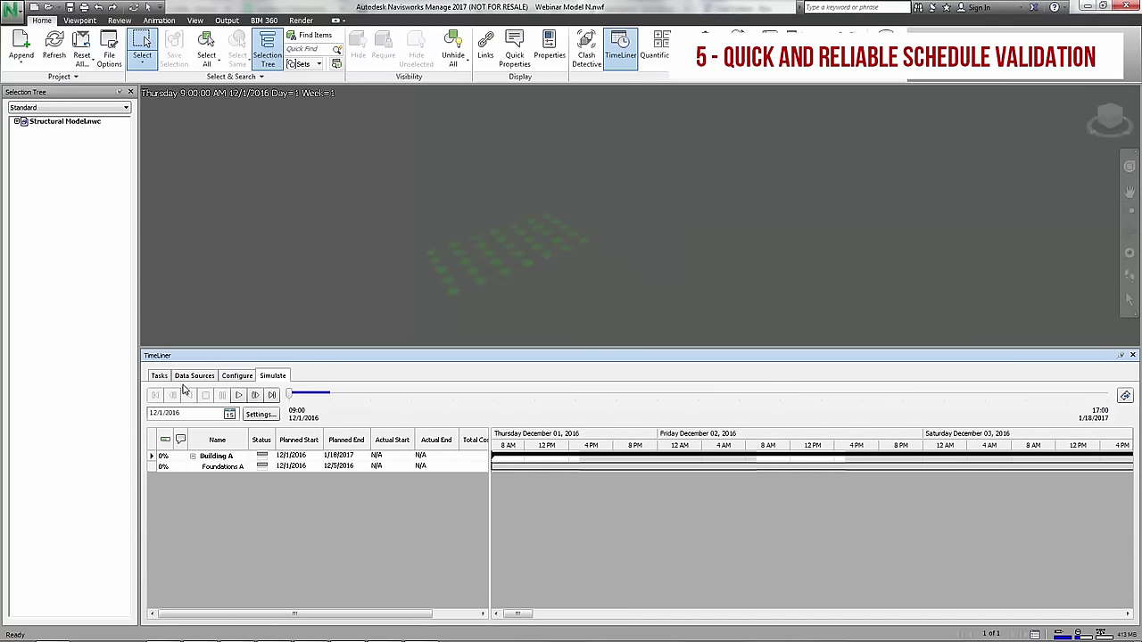
left_click(159, 377)
Step: Drag Building B's Gantt bars earlier, from Foundations B to Roof Slab B at 12/22/2016
left_click_drag(711, 556, 644, 557)
left_click_drag(798, 566, 705, 565)
left_click_drag(847, 576, 775, 578)
left_click_drag(912, 587, 828, 587)
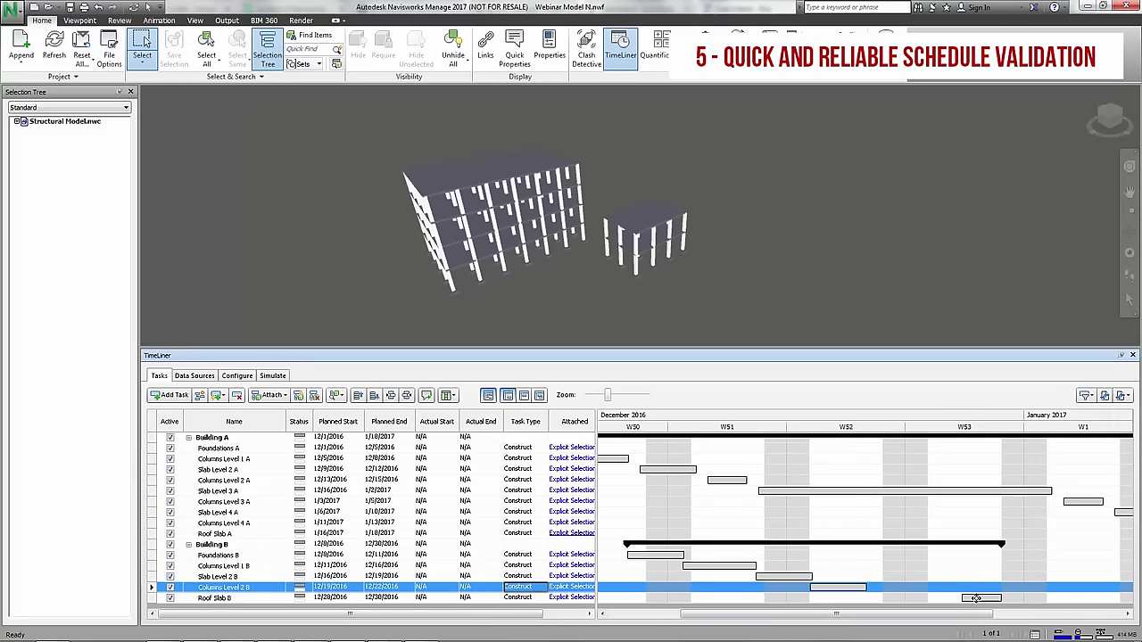
left_click_drag(976, 597, 875, 597)
Step: Re-run the simulation from 12/7 to about 12/27/2016 to check the revised Building B dates
left_click(272, 375)
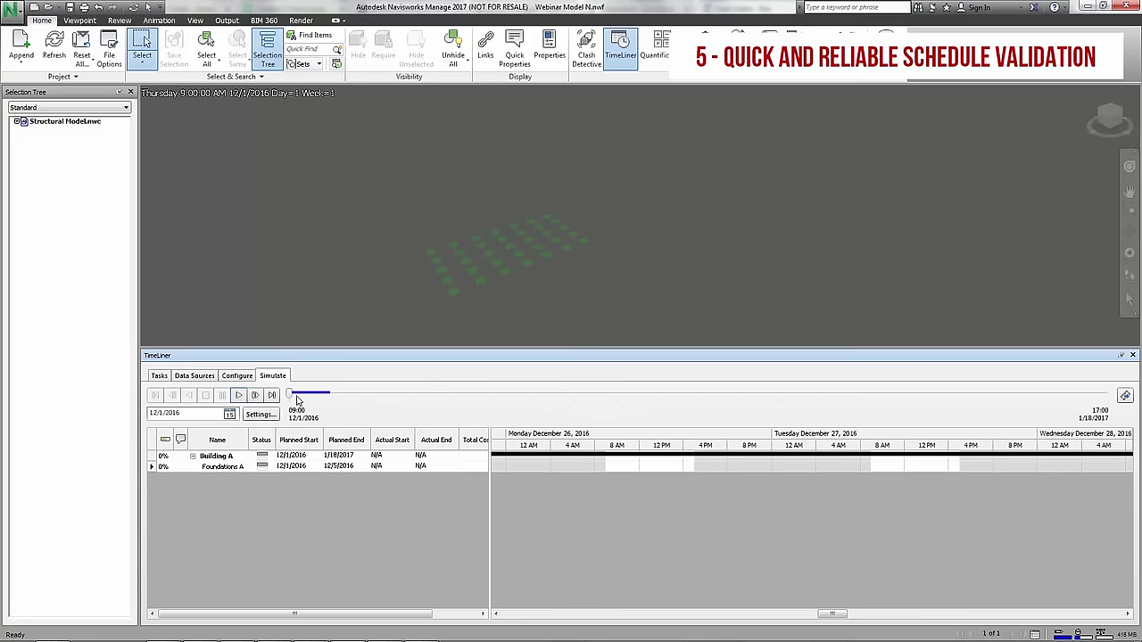
left_click_drag(295, 395, 731, 415)
left_click(689, 467)
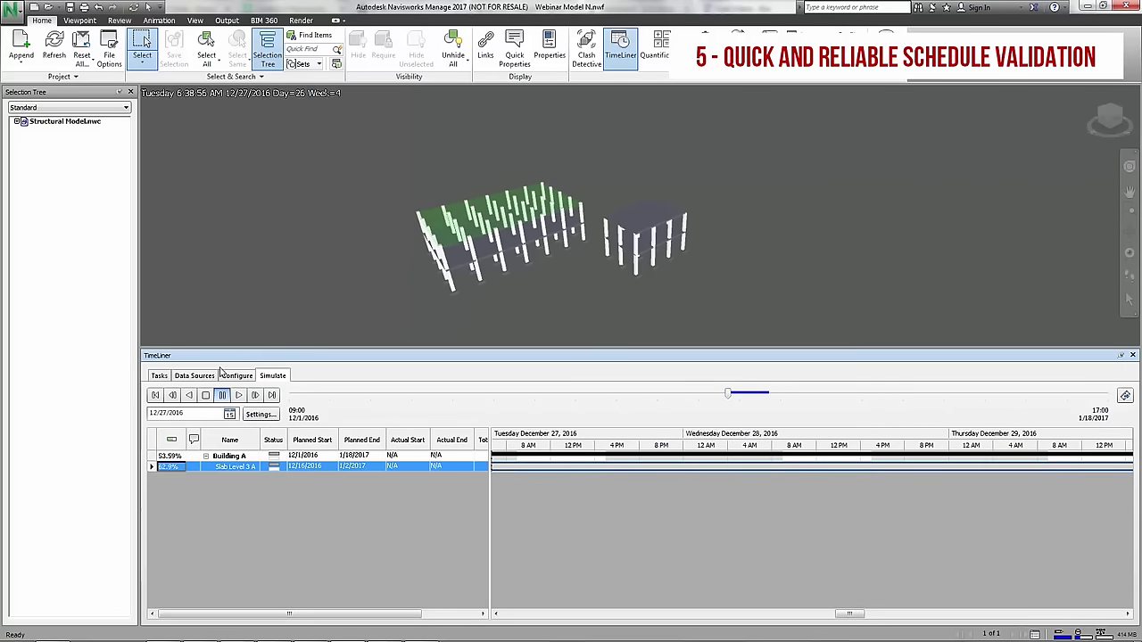
left_click(158, 376)
Step: Pull Slab Level 3 A earlier and move Slab Level 4 A to 12/26/2016
left_click(852, 492)
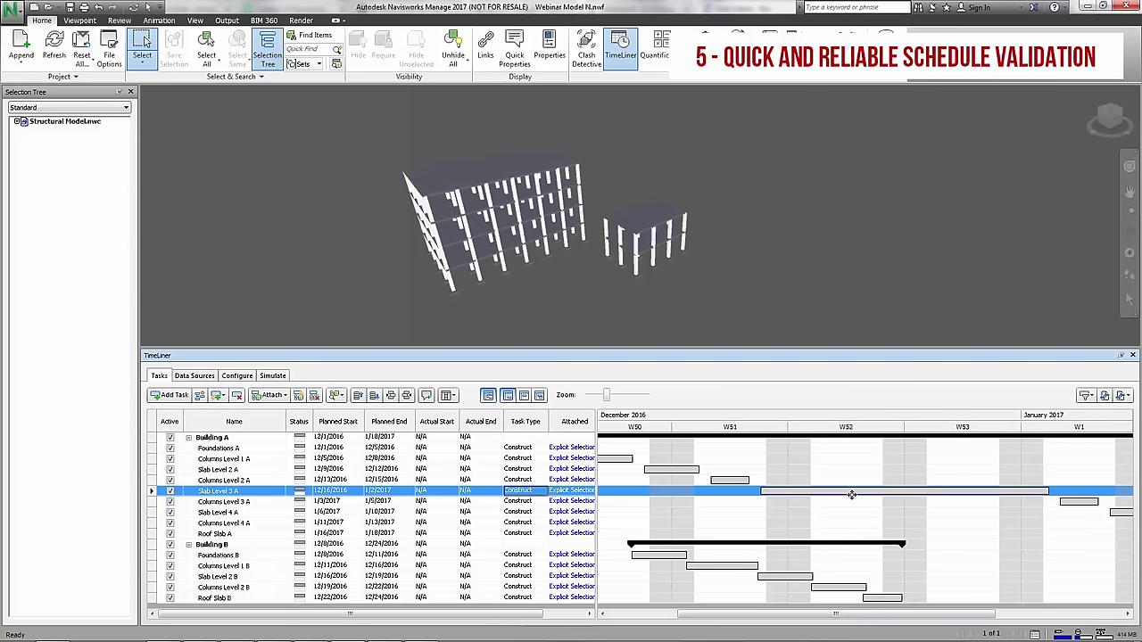
left_click_drag(1050, 490, 900, 503)
left_click(1038, 503)
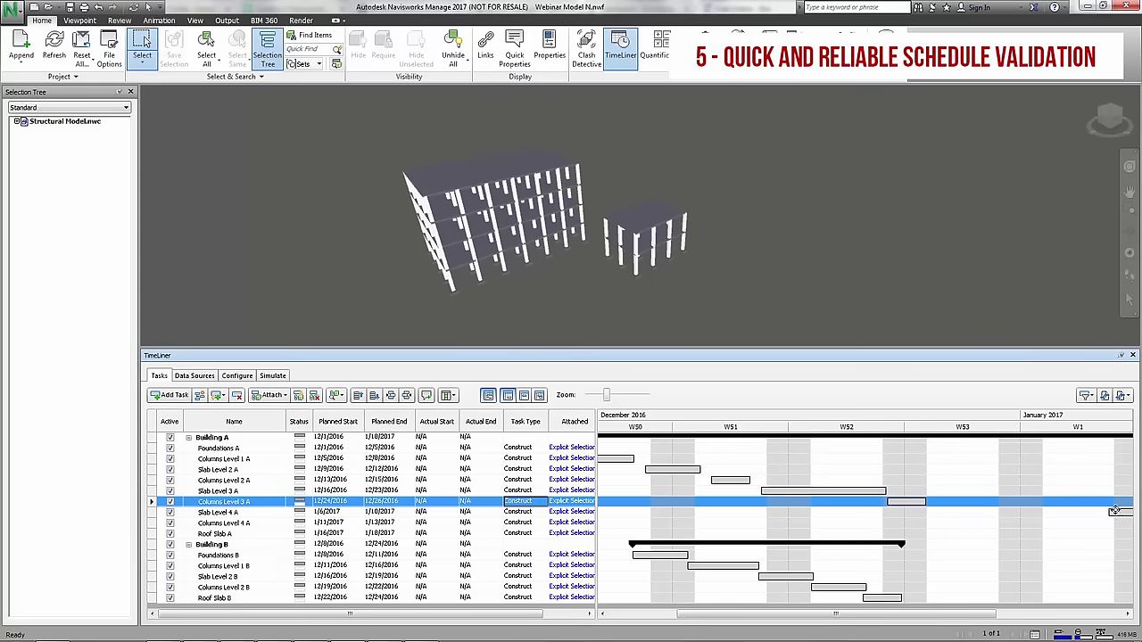
left_click_drag(1115, 510, 933, 511)
Step: Move Columns Level 4 A to 12/30/2016 and Roof Slab A to 1/2/2017, then replay the simulation
scroll(895, 597, "right", 3)
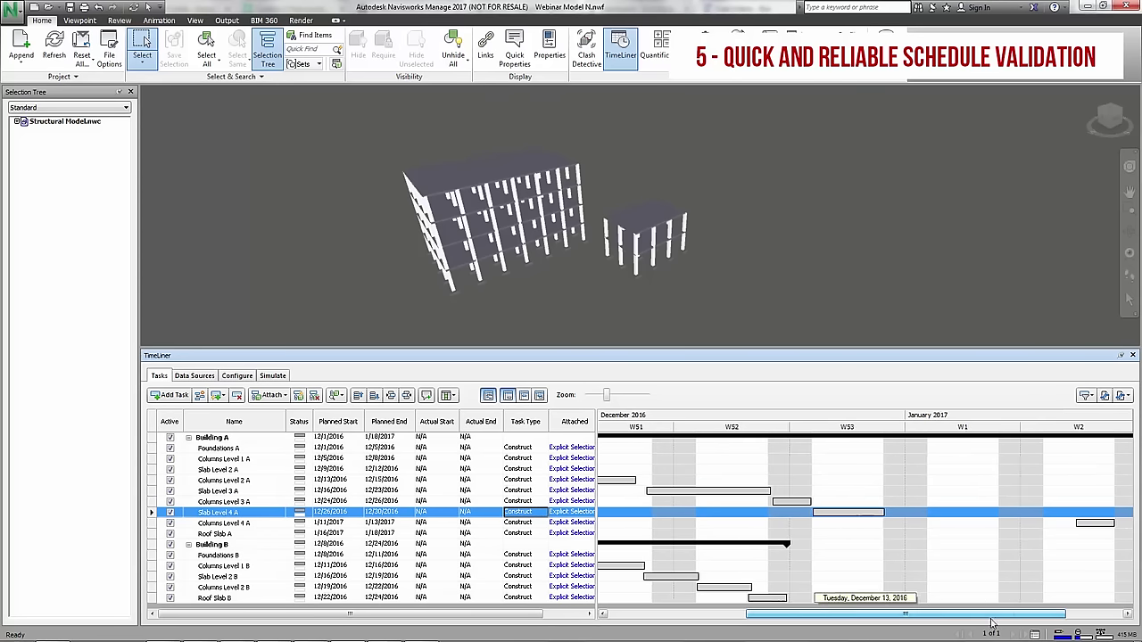
left_click_drag(1008, 521, 810, 526)
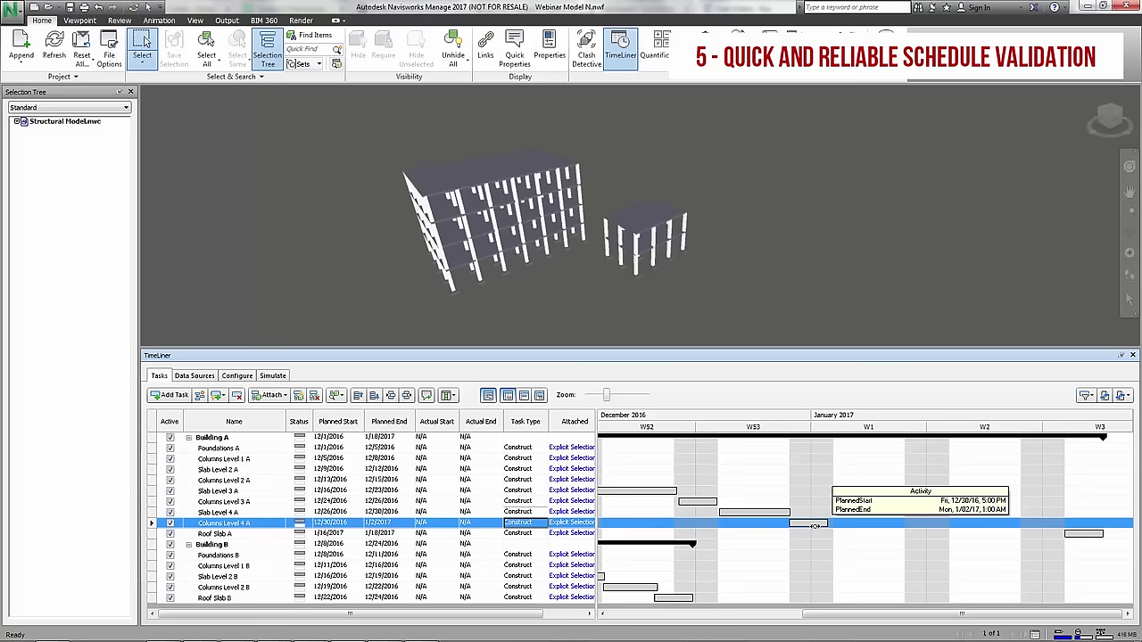
left_click_drag(1083, 534, 957, 538)
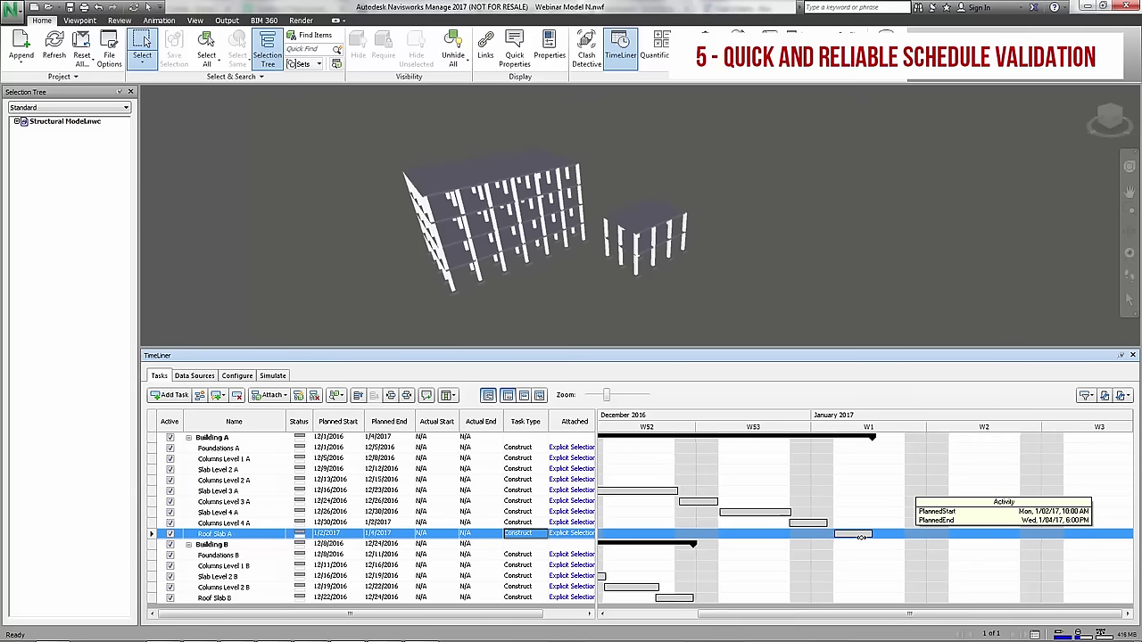
left_click(272, 375)
left_click(238, 395)
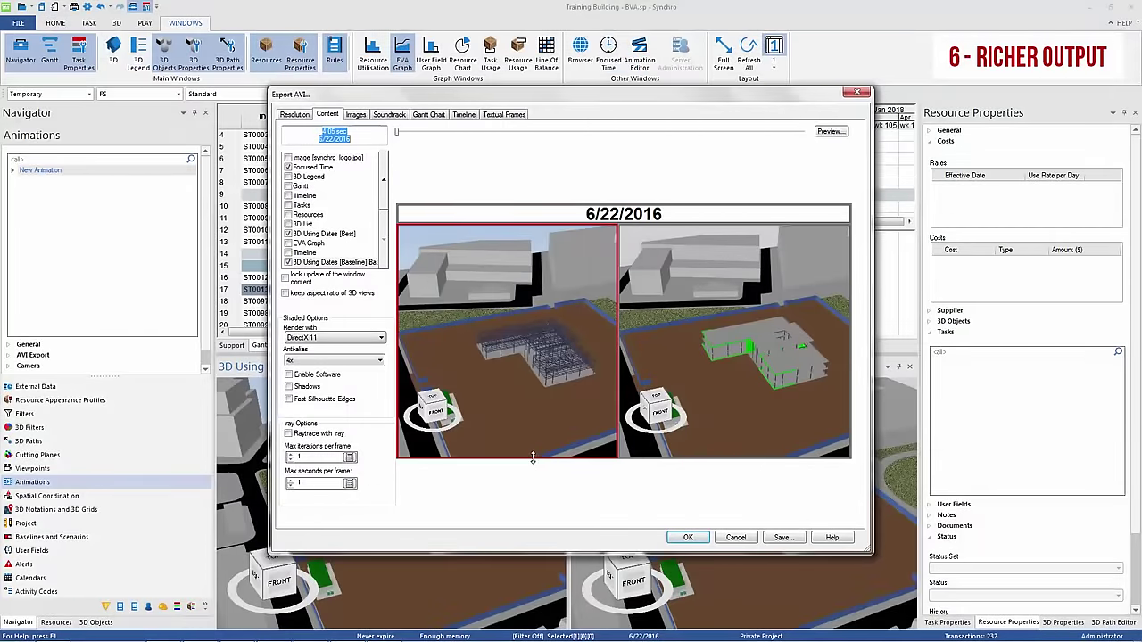
Step: Shorten both 3D view panes and add the Gantt chart and EVA Graph to the AVI frame
left_click_drag(532, 458, 535, 350)
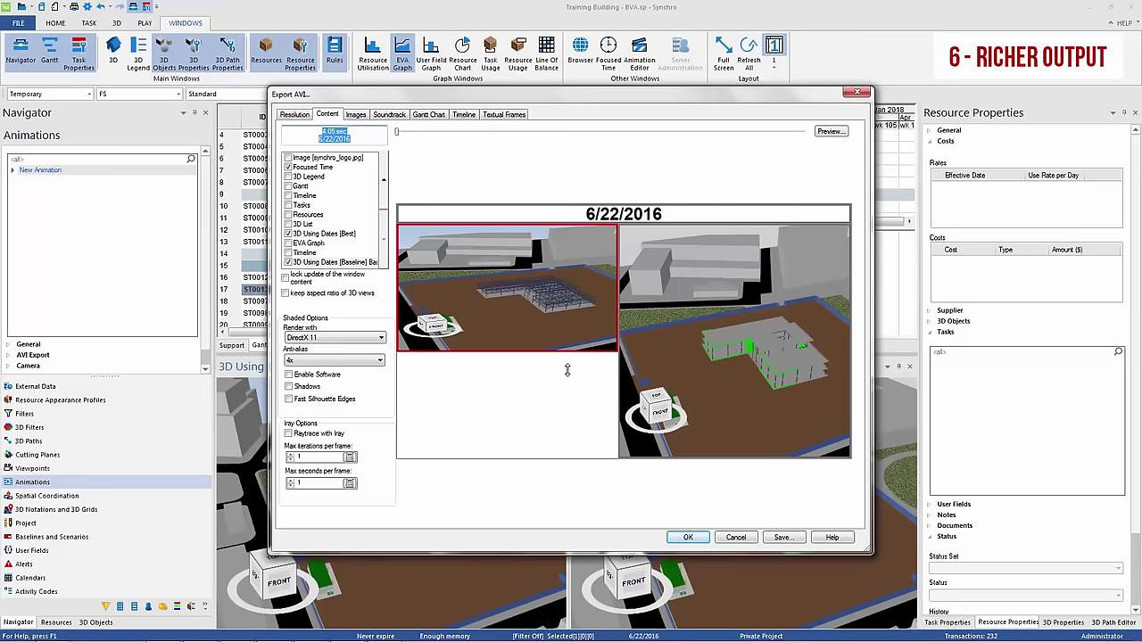
left_click(682, 458)
left_click_drag(683, 458, 683, 350)
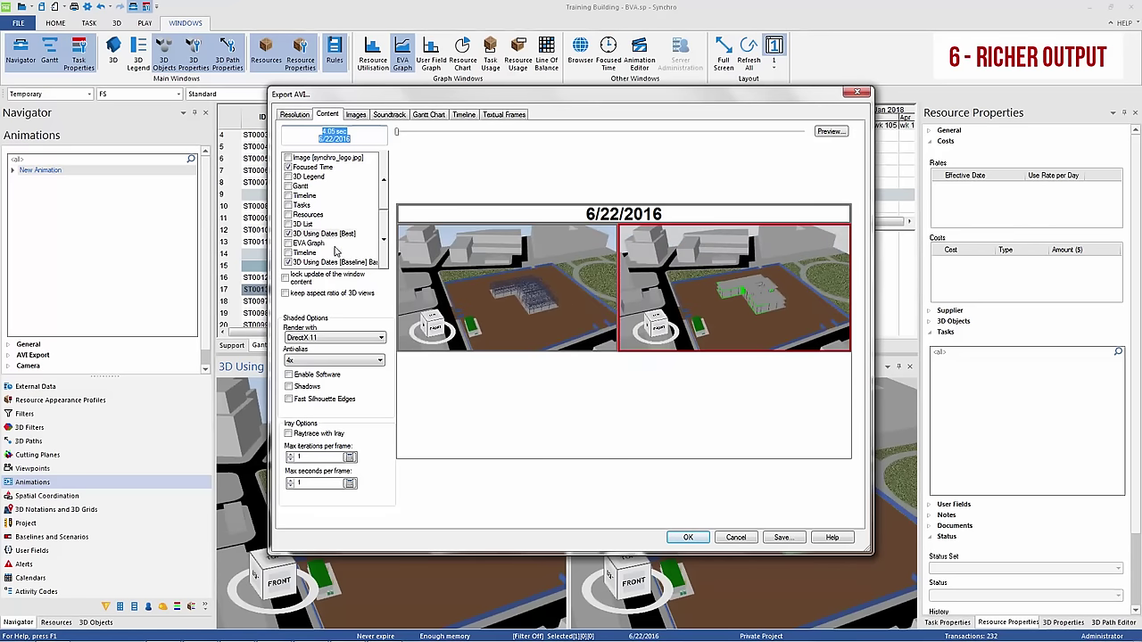
left_click(288, 185)
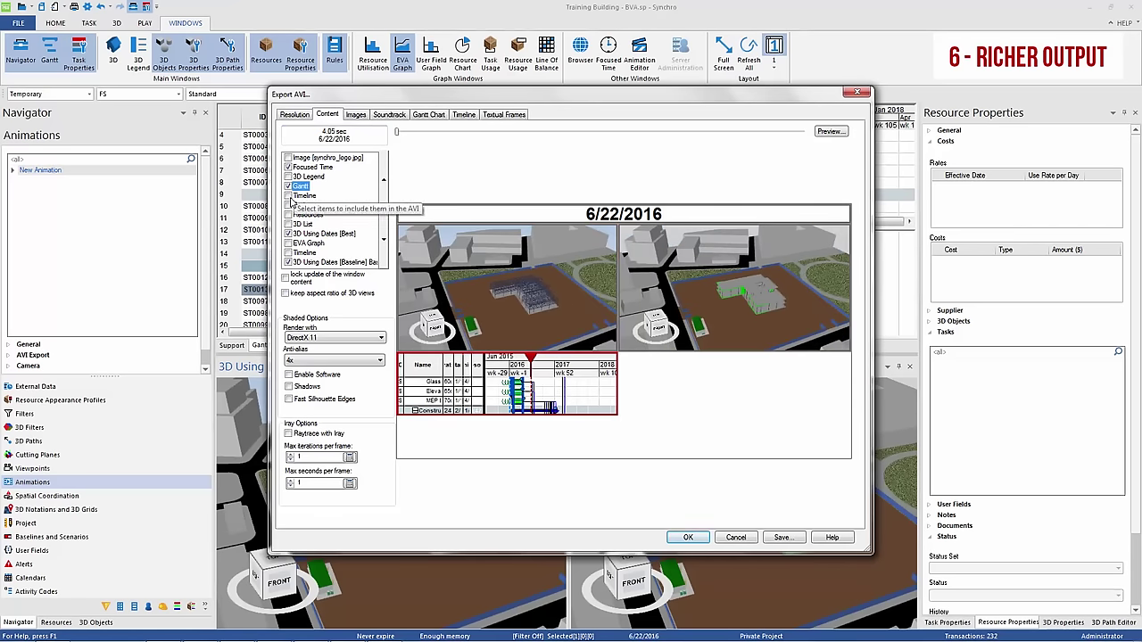
left_click(288, 243)
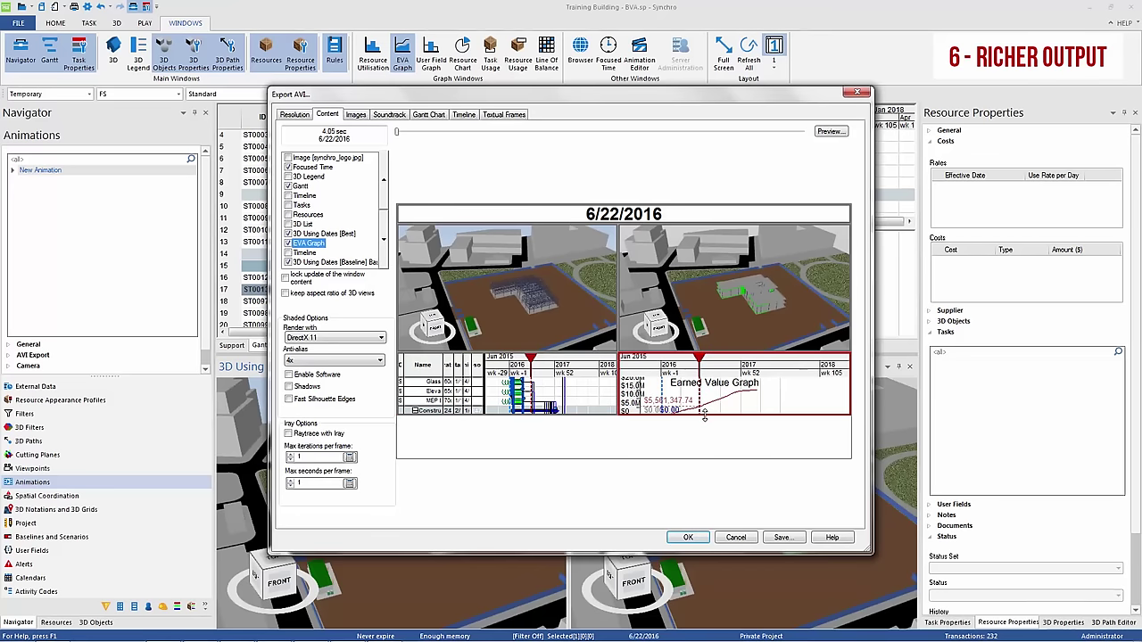
Step: Add a Timeline strip and preview the full-size AVI frame
left_click(288, 253)
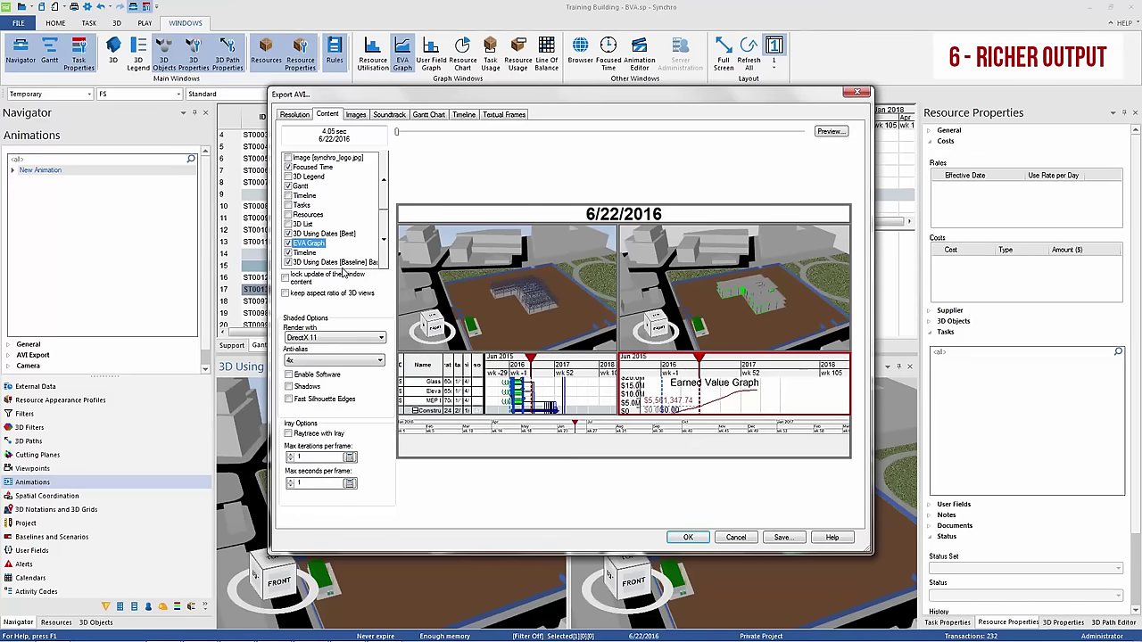
left_click(829, 132)
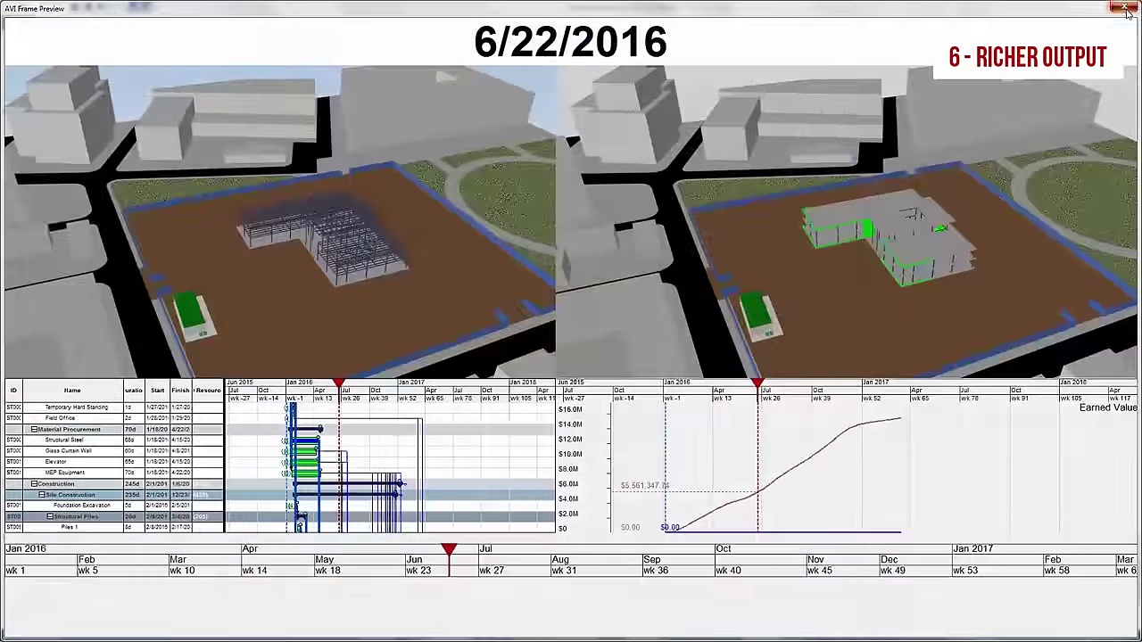
left_click(1123, 8)
Step: Remove the Timeline strip and date header, and nudge the Gantt and EVA panes up
left_click(288, 253)
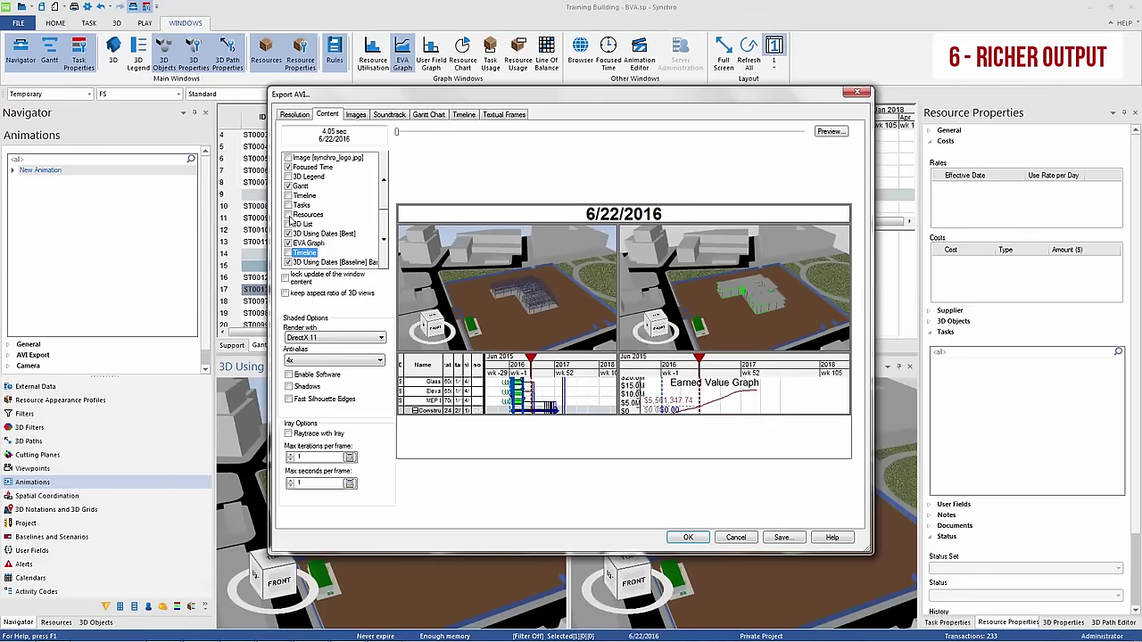
left_click(288, 167)
left_click(323, 234)
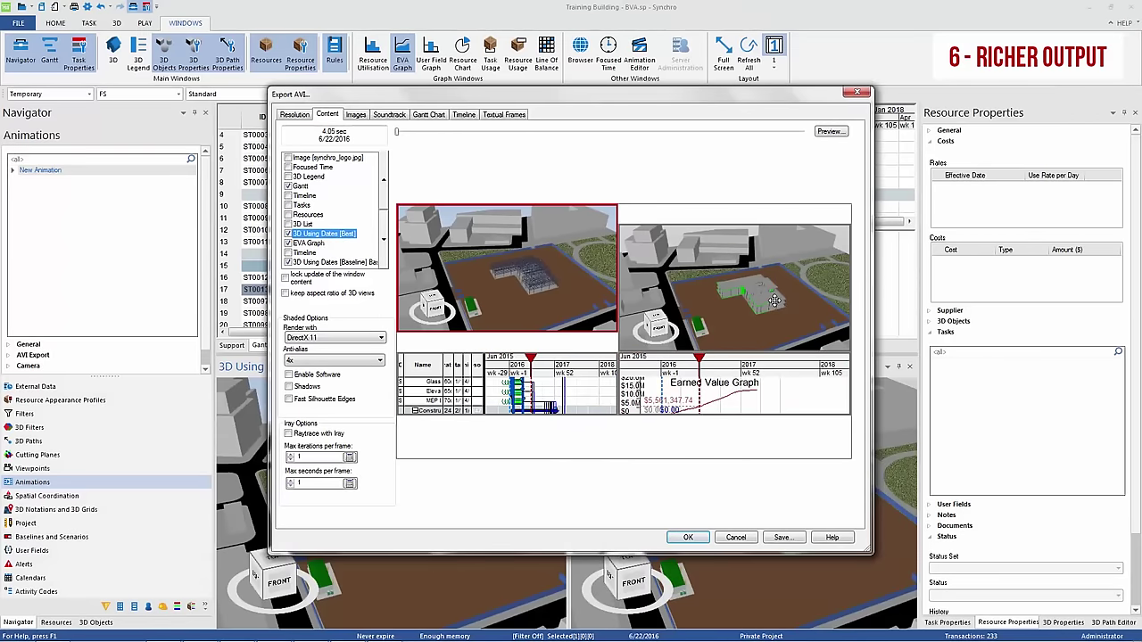
left_click_drag(689, 392, 688, 373)
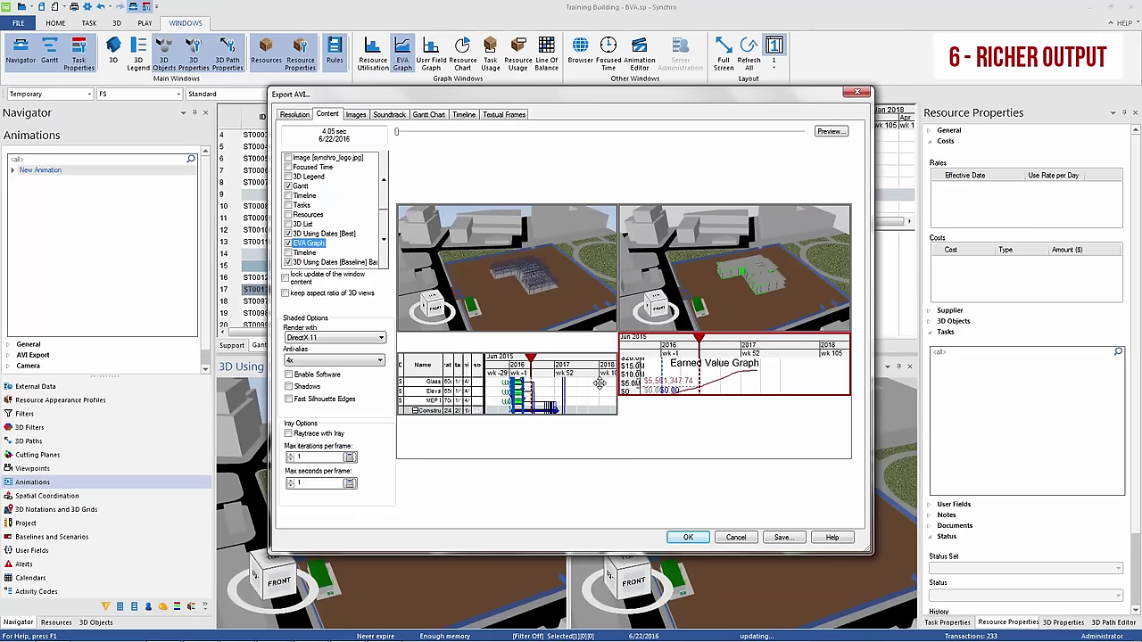